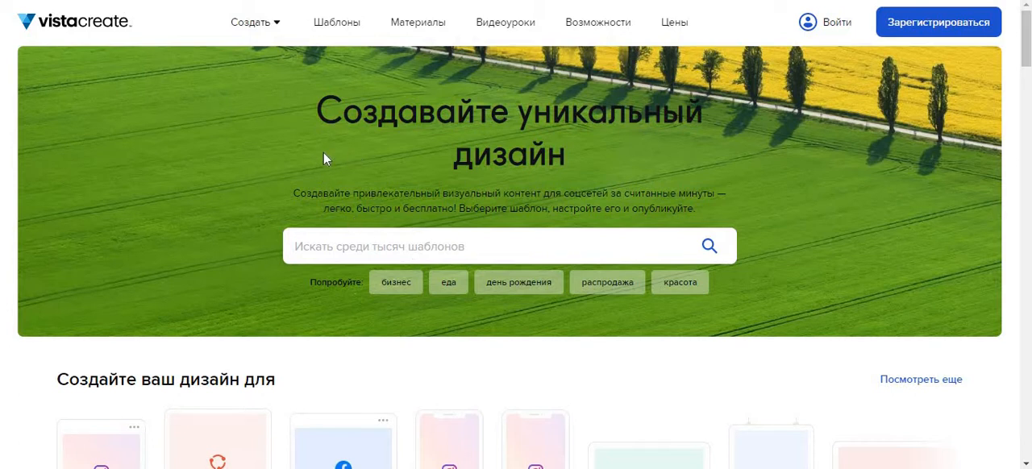
Sign in to the existing VistaCreate account with the e-mail and password already filled in.
mouse_move(252, 41)
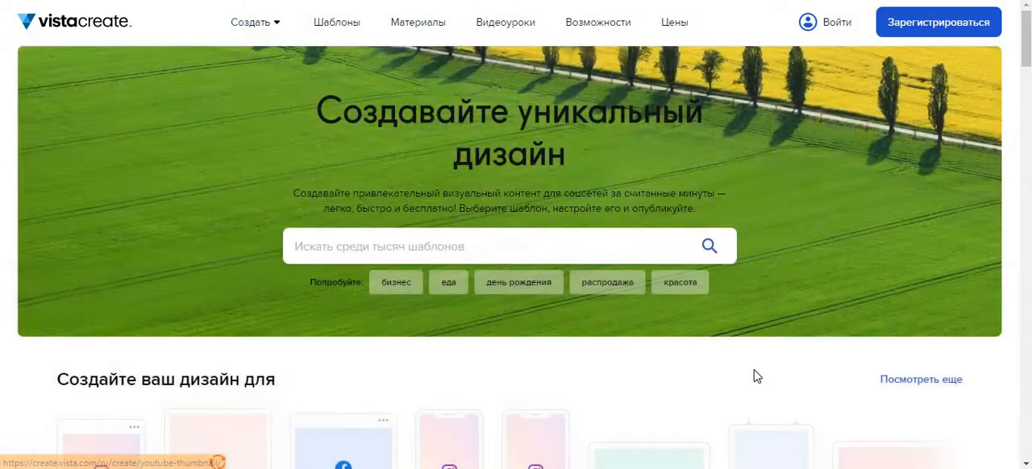
click(935, 28)
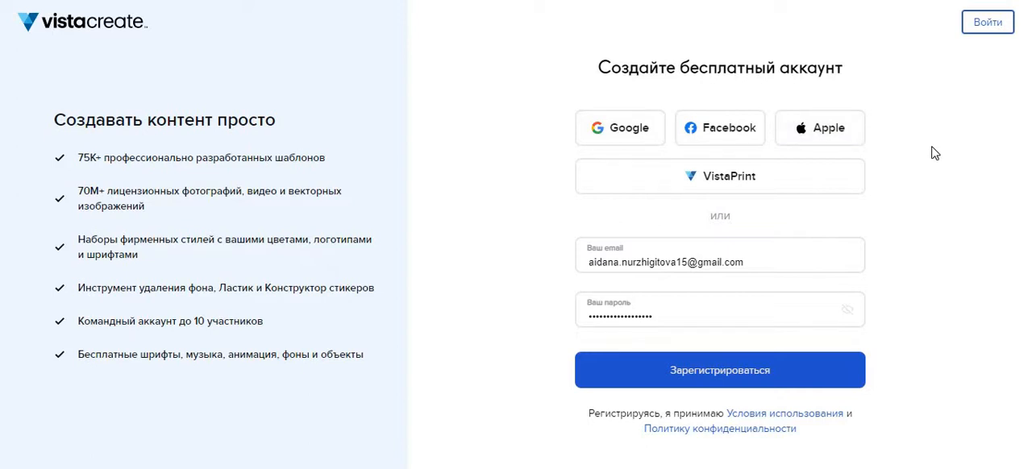
click(990, 19)
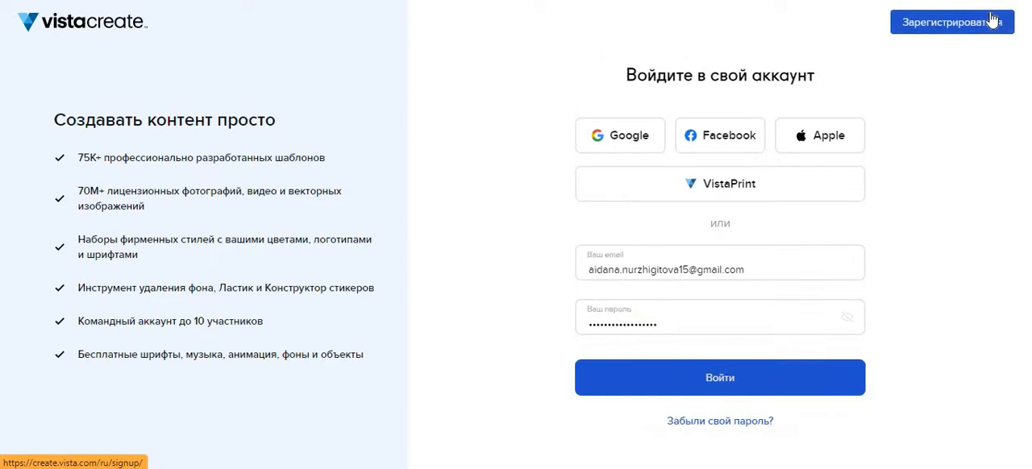
click(766, 376)
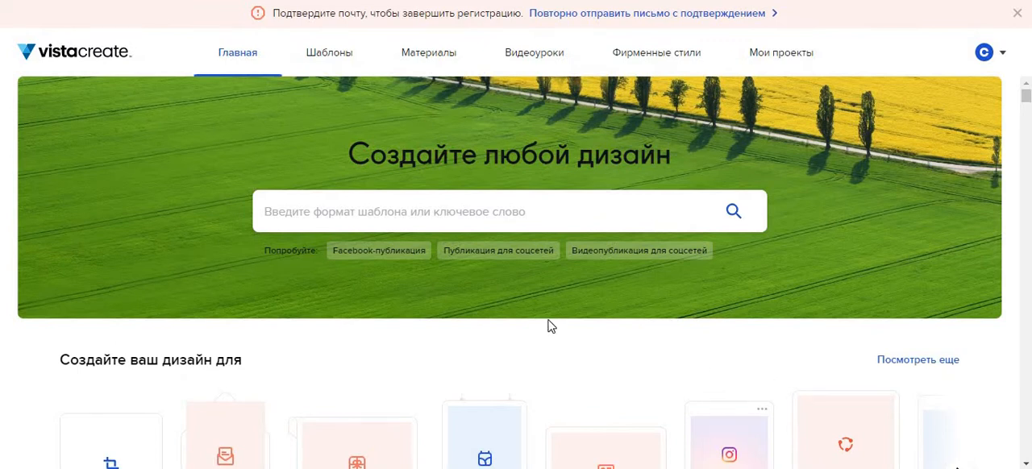
Look through the home page's design formats, recent designs, recommended templates and new templates.
scroll(548, 325, down, 2)
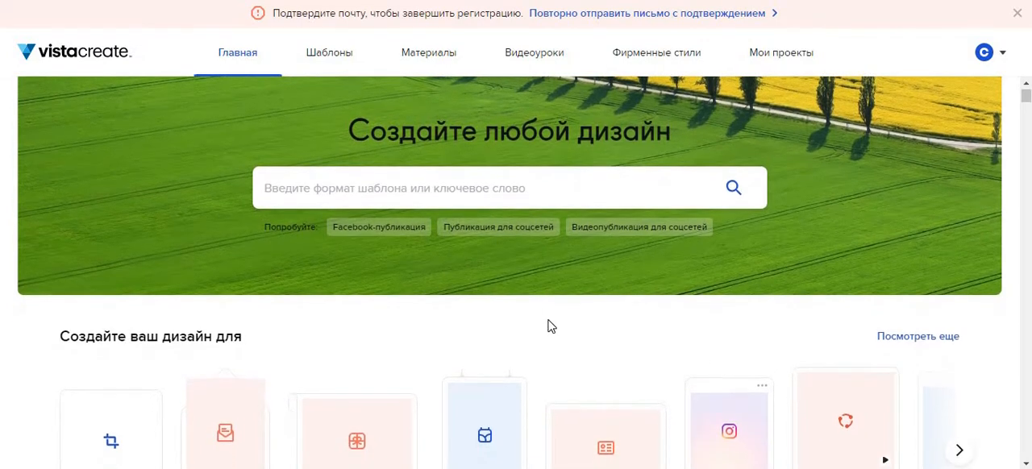
scroll(547, 326, down, 2)
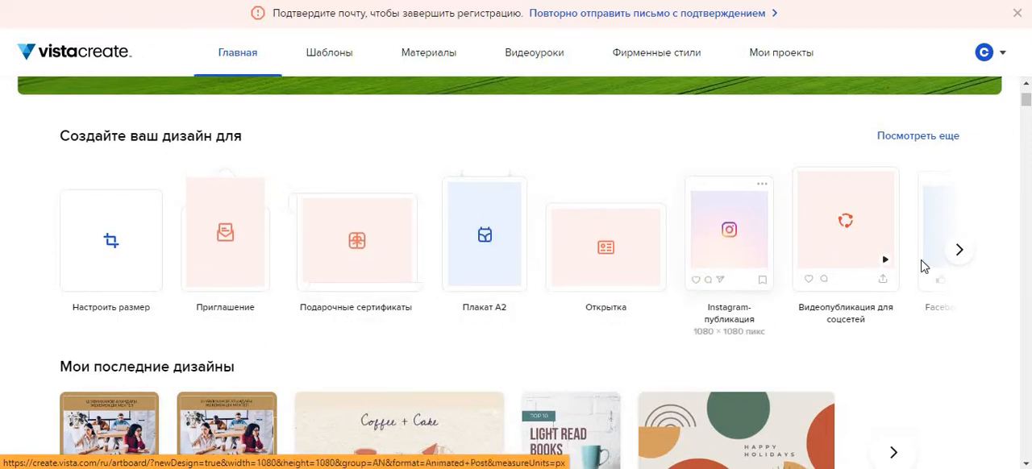
click(959, 253)
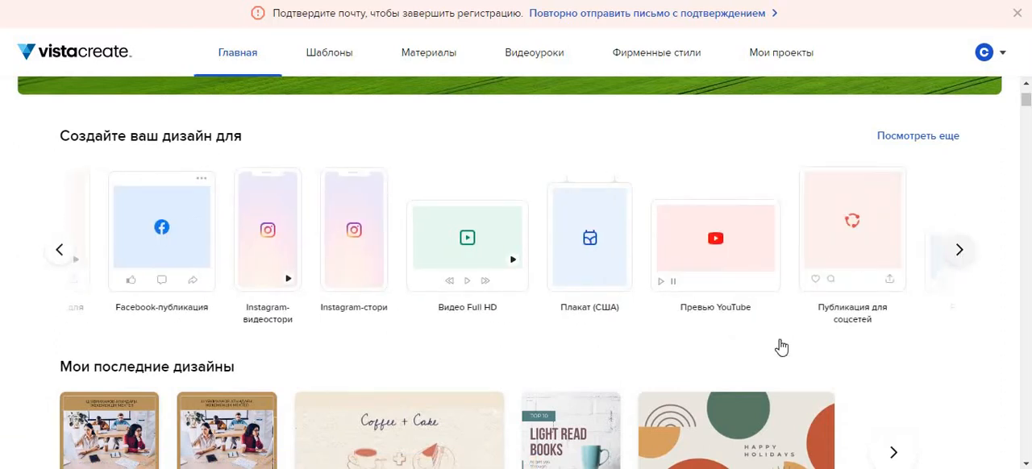
scroll(468, 460, down, 2)
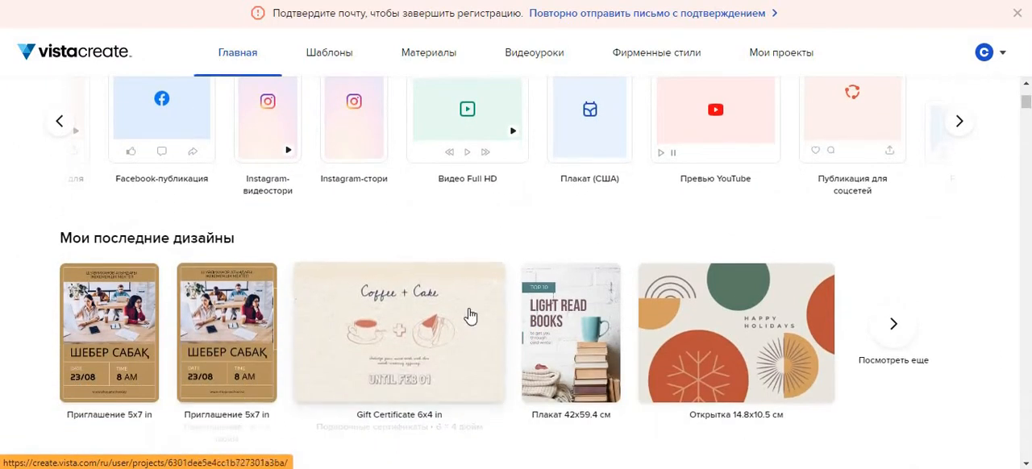
scroll(367, 361, down, 3)
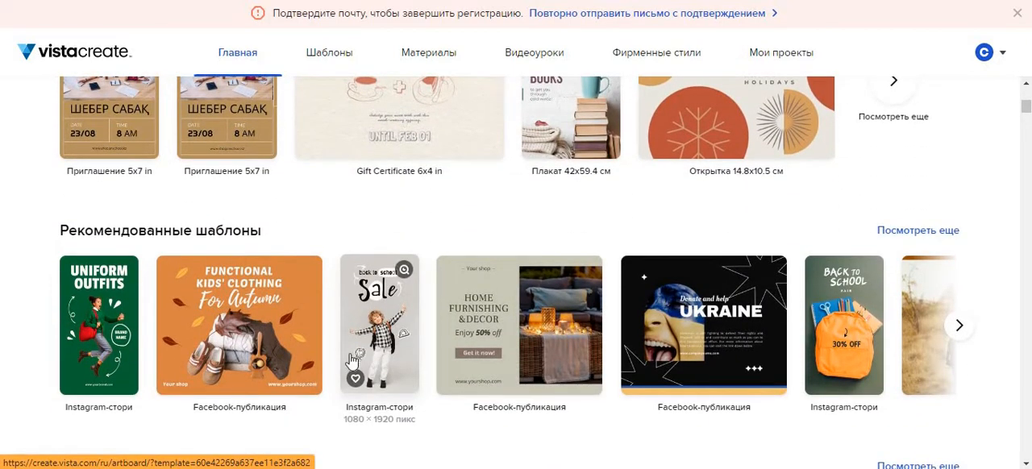
scroll(505, 347, down, 1)
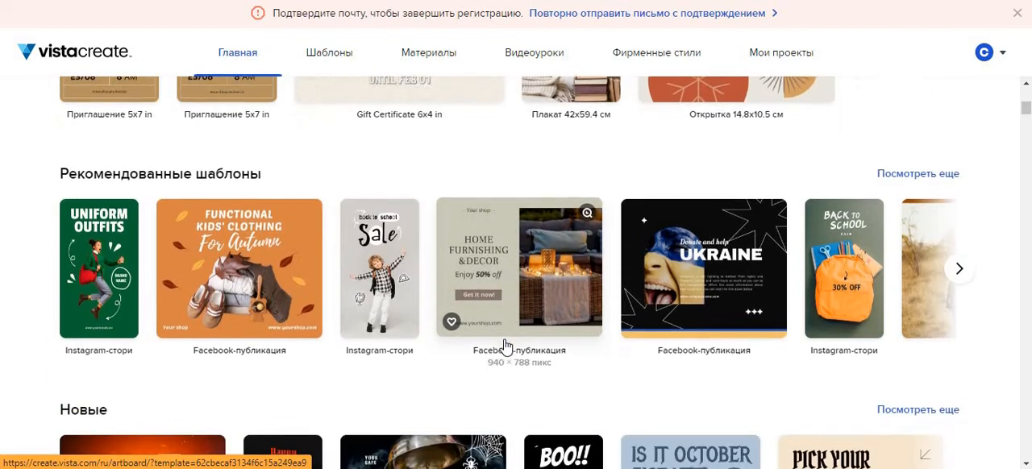
scroll(505, 346, down, 2)
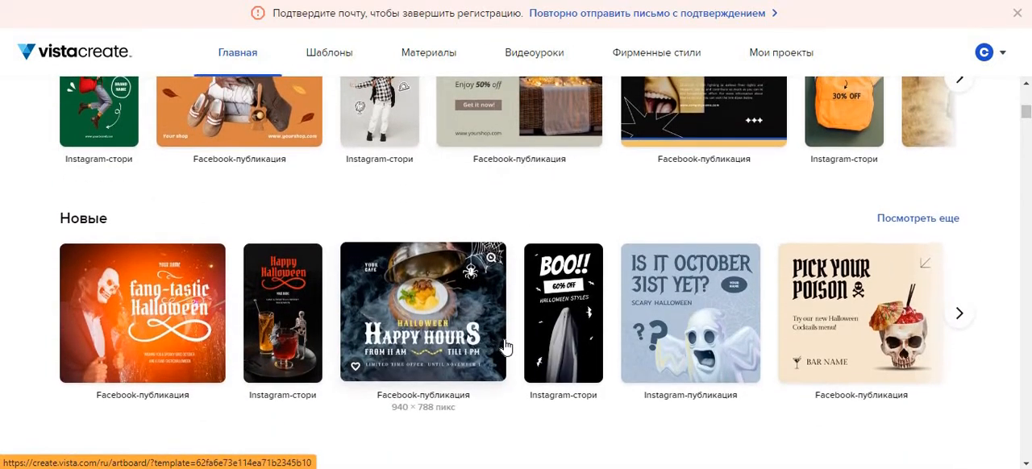
scroll(504, 346, up, 6)
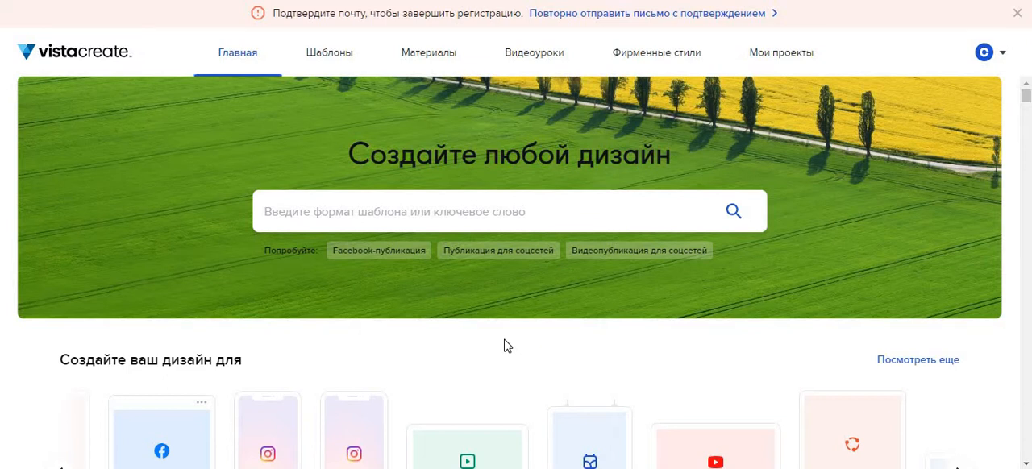
Open the template search suggestions and look through the recommended design formats.
click(300, 208)
scroll(348, 362, down, 1)
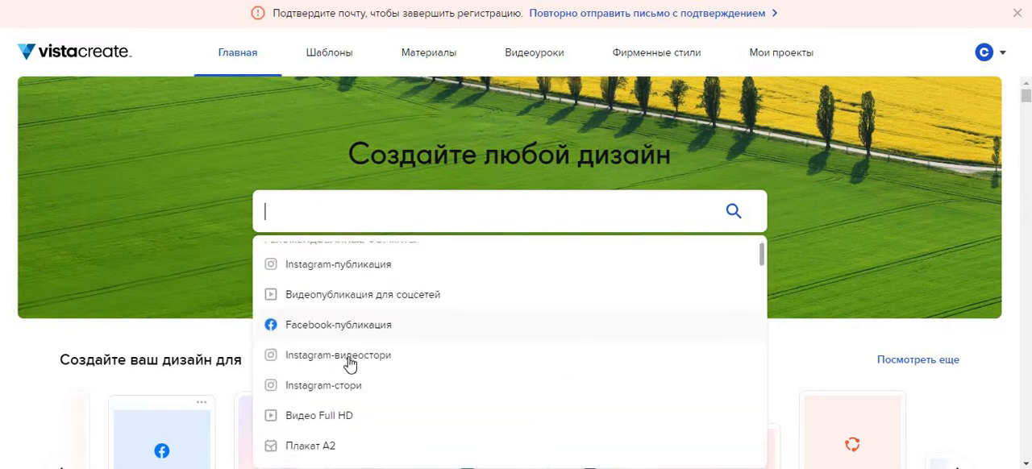
scroll(350, 364, down, 2)
scroll(350, 364, up, 2)
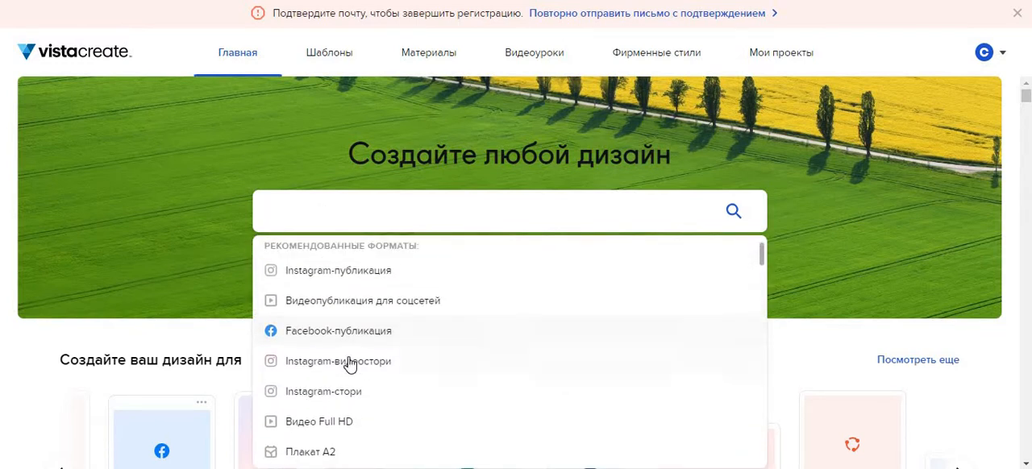
scroll(350, 364, down, 2)
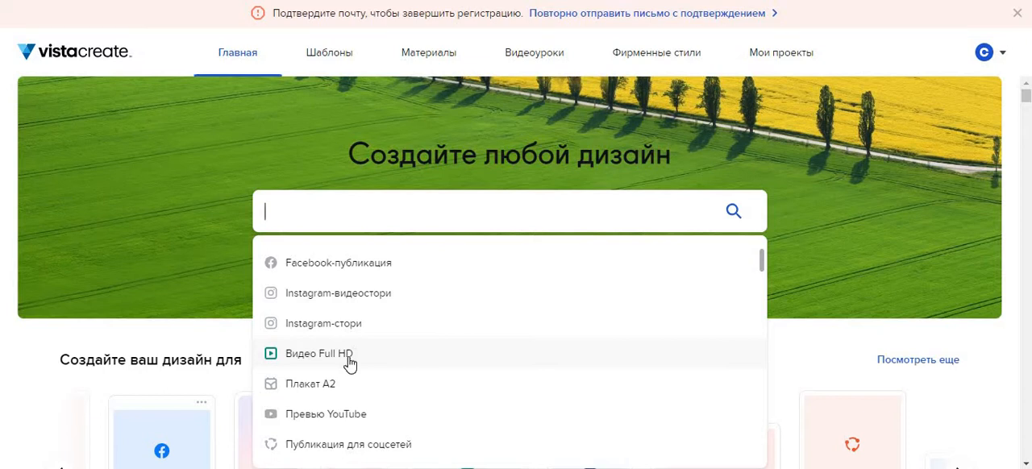
scroll(368, 349, down, 1)
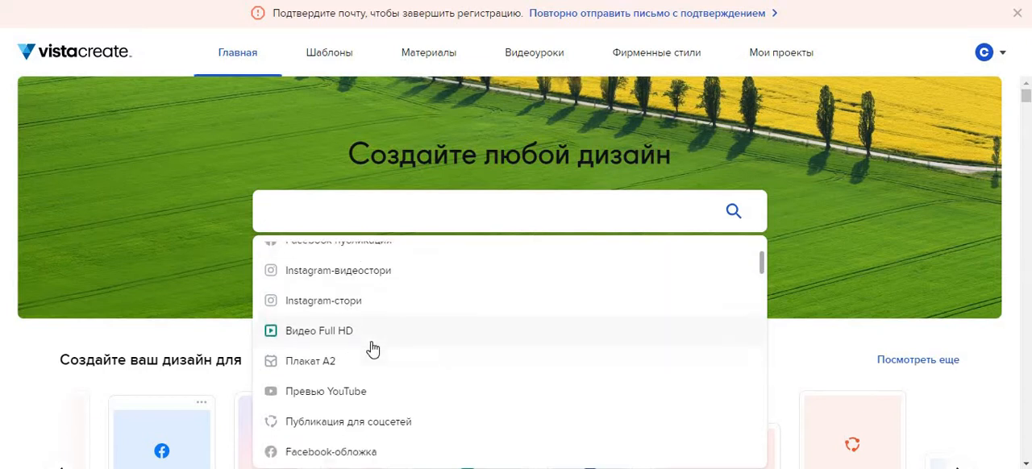
scroll(373, 348, down, 3)
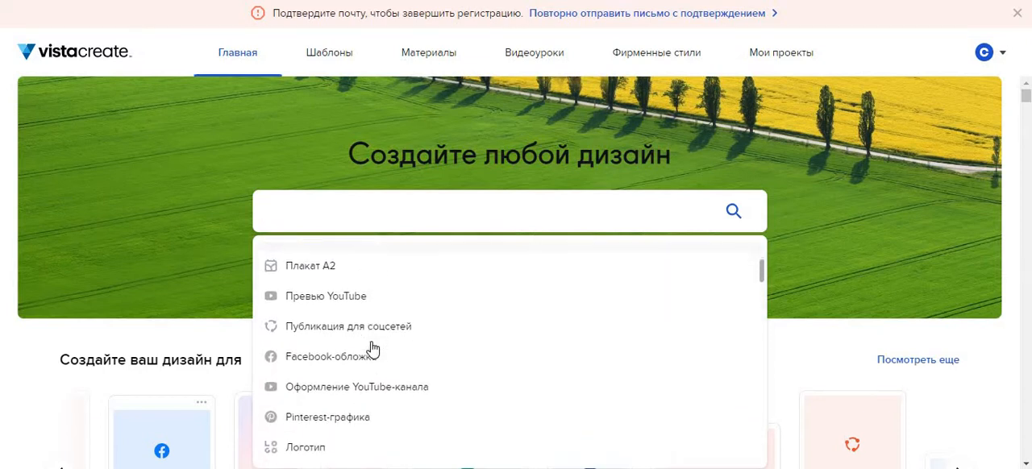
scroll(372, 348, down, 4)
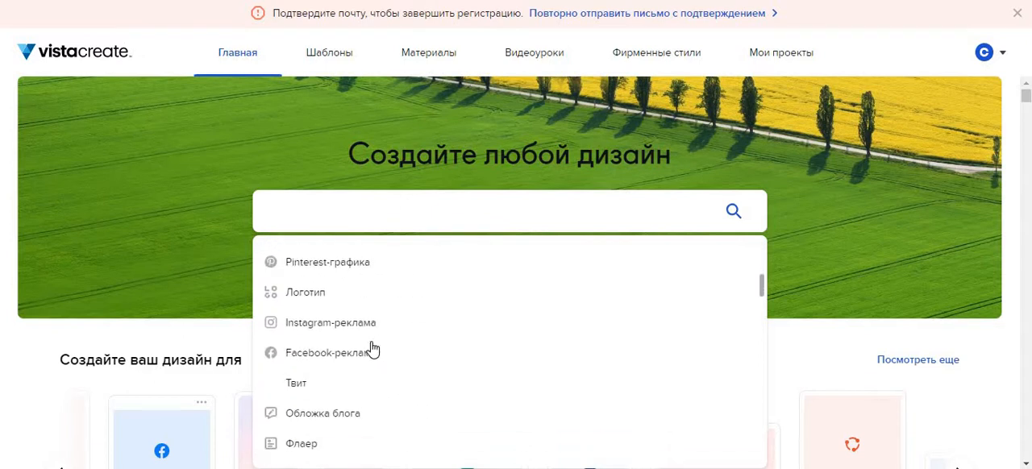
scroll(373, 349, down, 4)
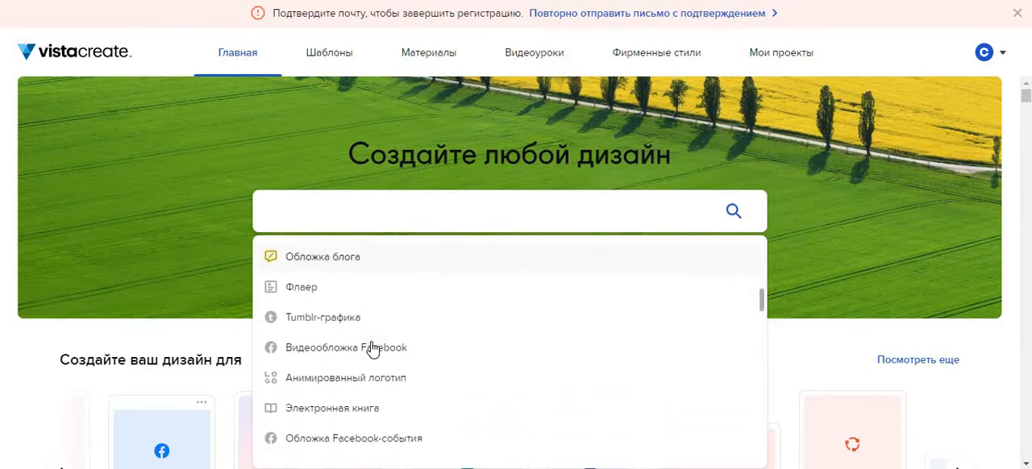
scroll(373, 349, up, 12)
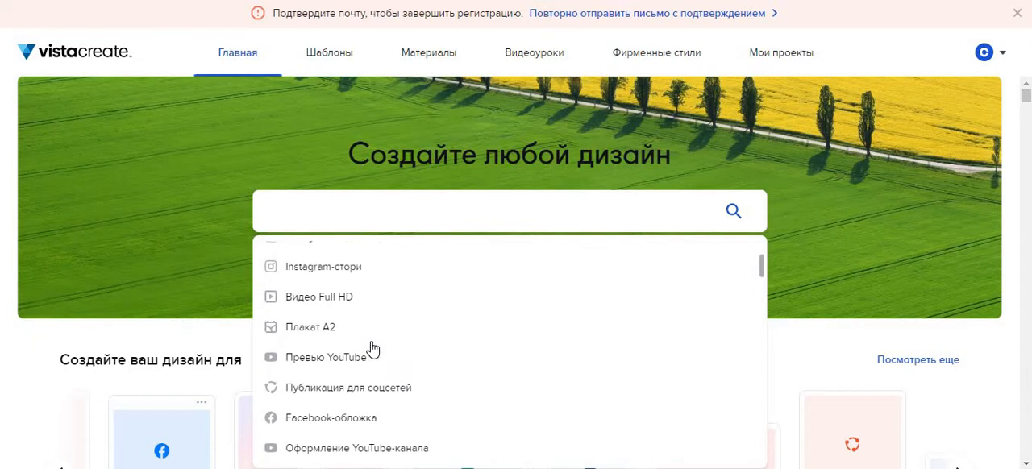
scroll(372, 348, down, 1)
scroll(372, 348, up, 4)
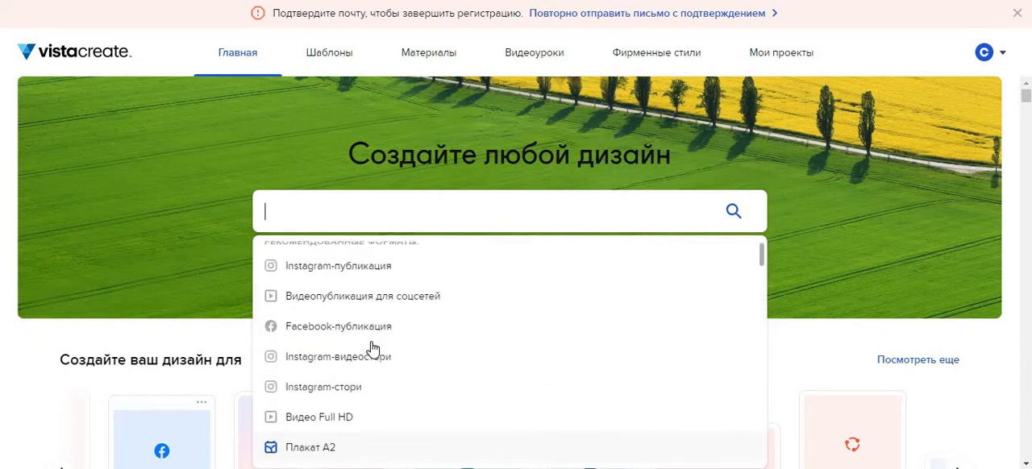
Choose Приглашение from the suggested formats to show the invitation templates.
scroll(372, 348, down, 10)
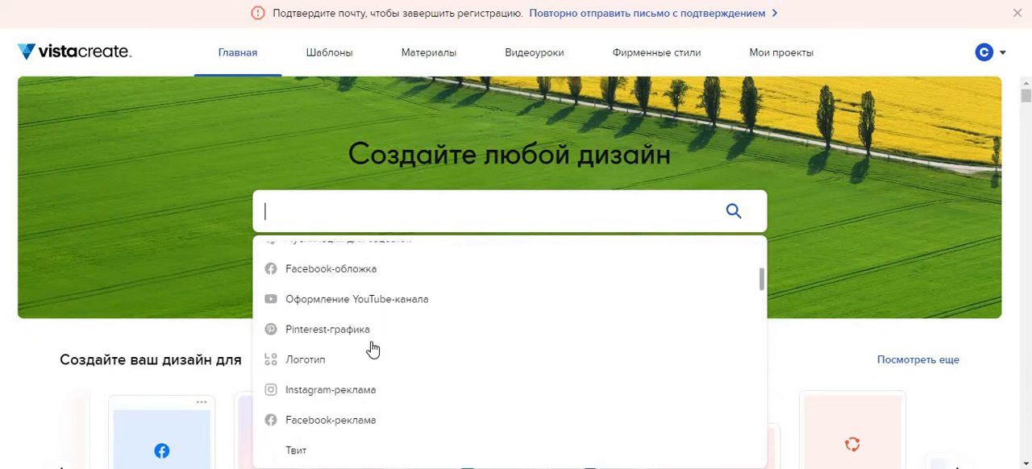
scroll(373, 348, down, 8)
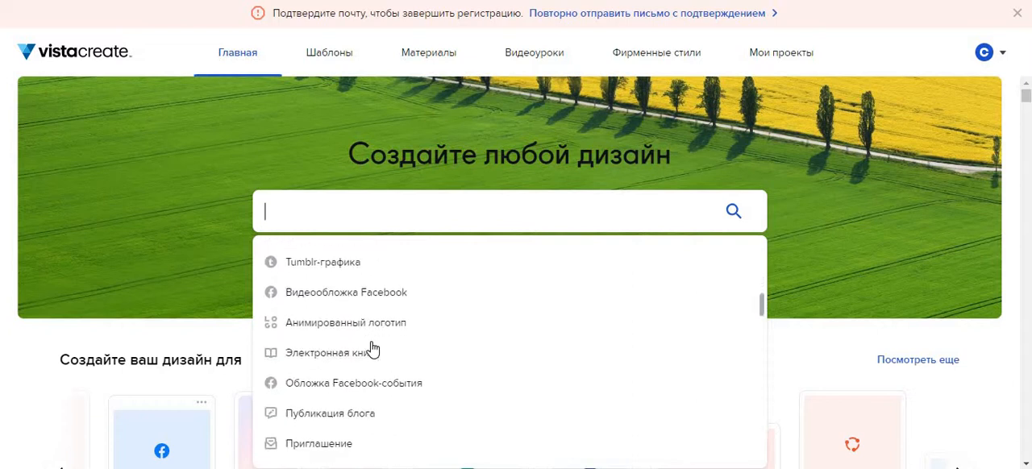
scroll(372, 348, down, 1)
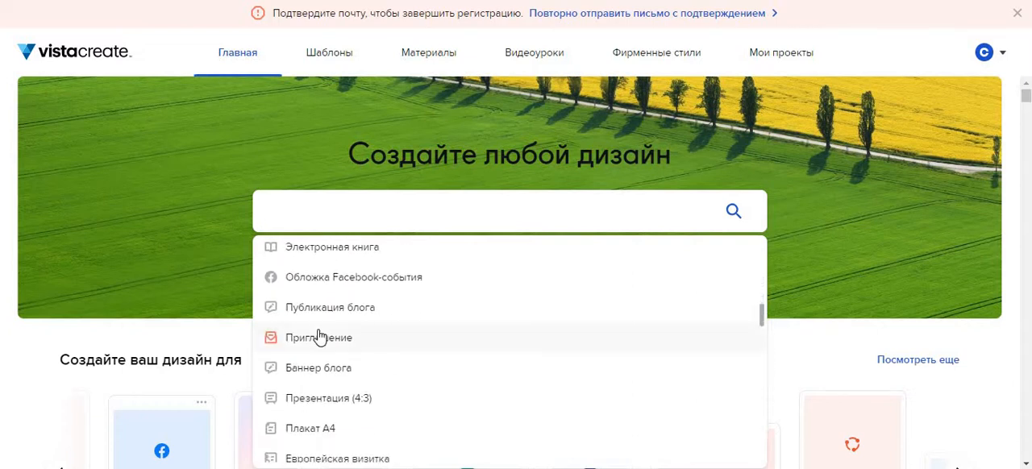
click(320, 337)
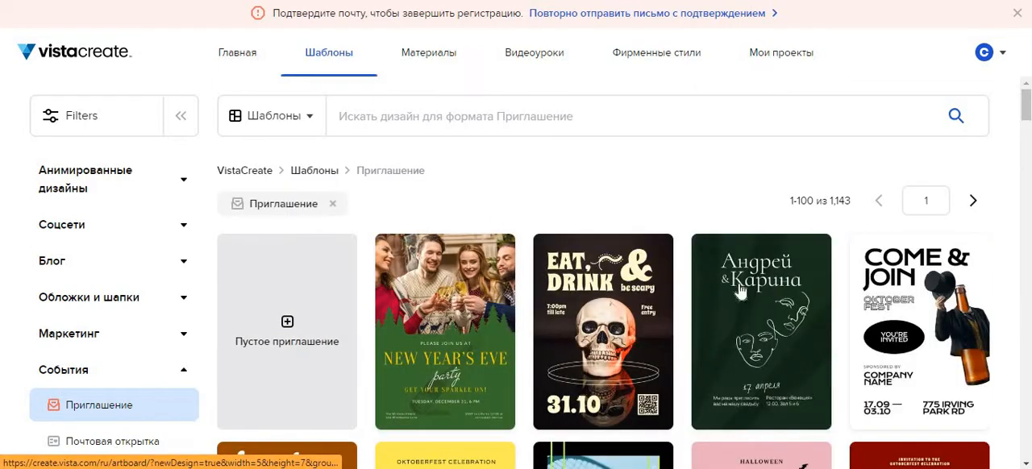
Search the invitation templates for "школа".
scroll(652, 400, down, 5)
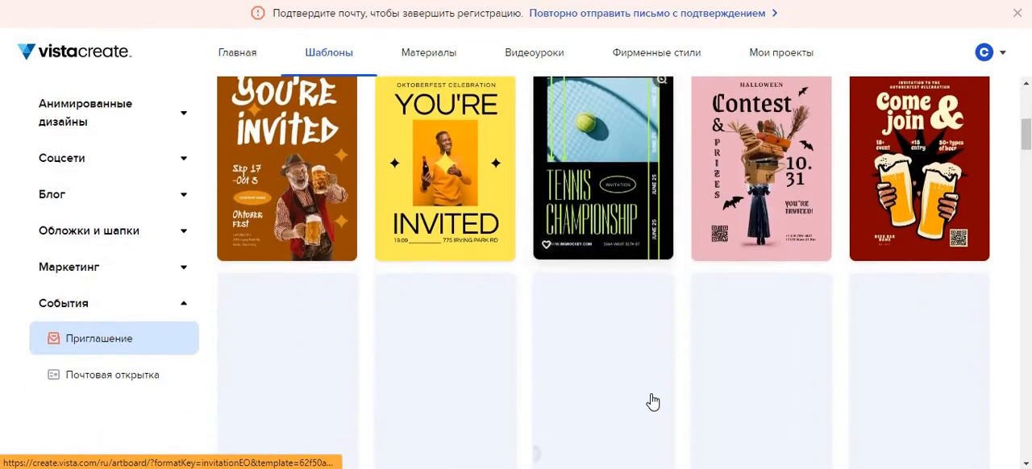
scroll(652, 400, up, 5)
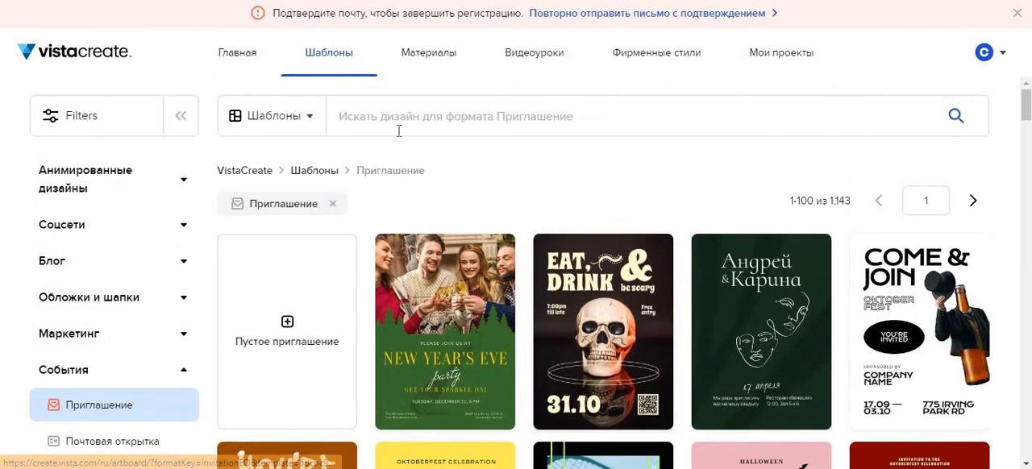
click(397, 130)
text(irjk)
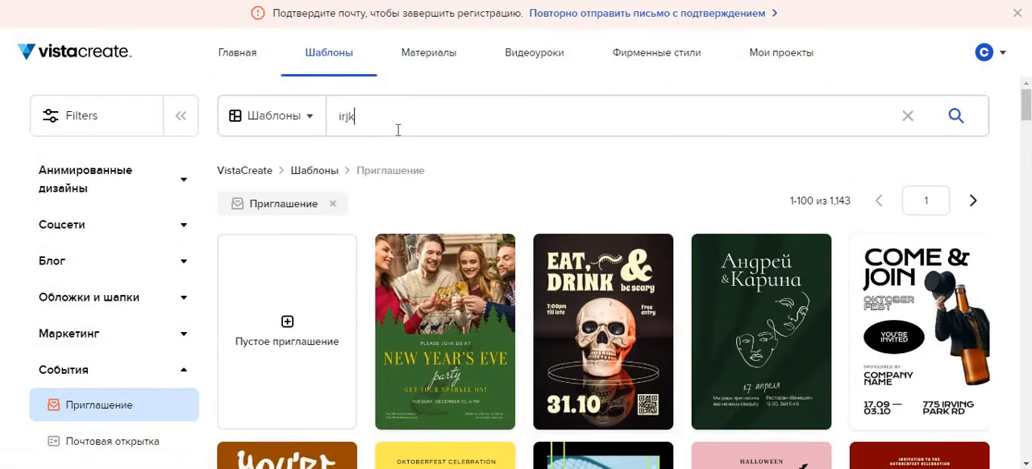
key(BackSpace)
text(школа)
key(Return)
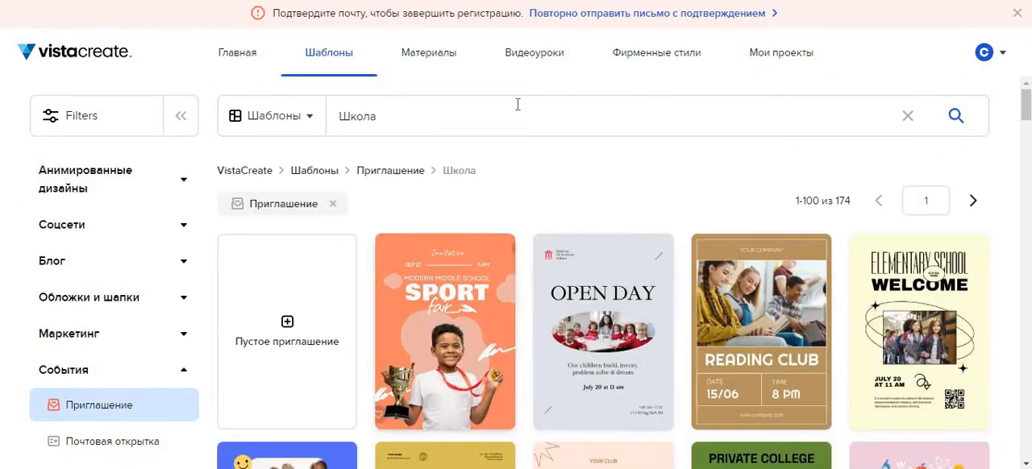
Open the brown READING CLUB invitation template in the editor and enlarge the view to 100%.
click(767, 323)
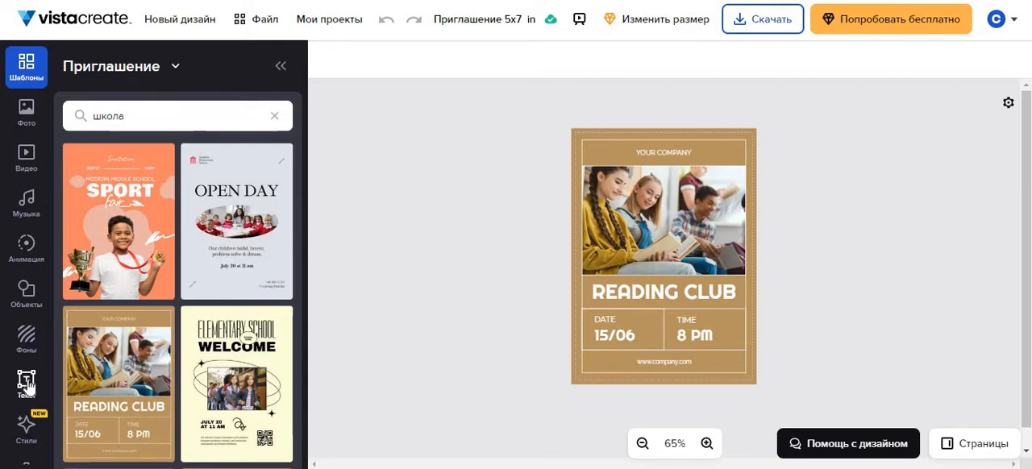
click(706, 443)
click(706, 443)
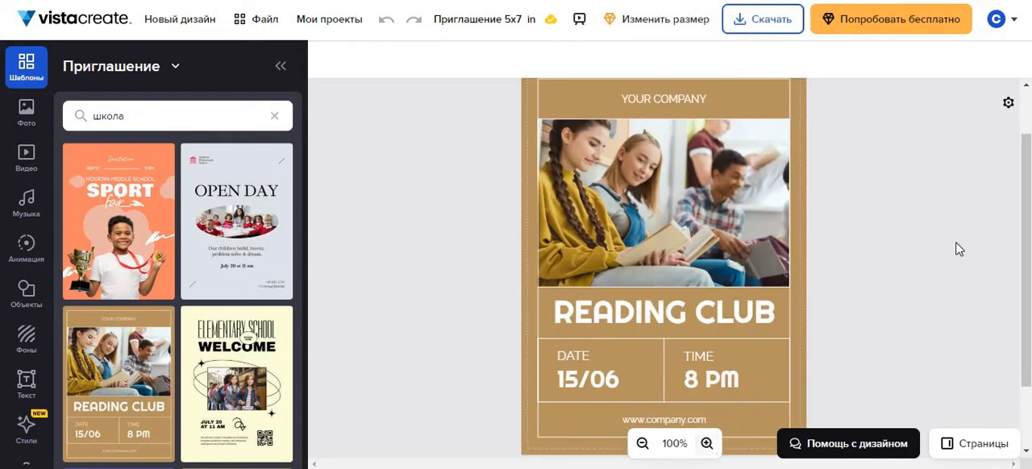
Replace YOUR COMPANY with "Ш.УӘЛИХАНОВ АТЫНДАҒЫ ЖЕКЕМЕНШІК МЕКТЕП" and fit it on two centred lines above the photo.
double_click(701, 163)
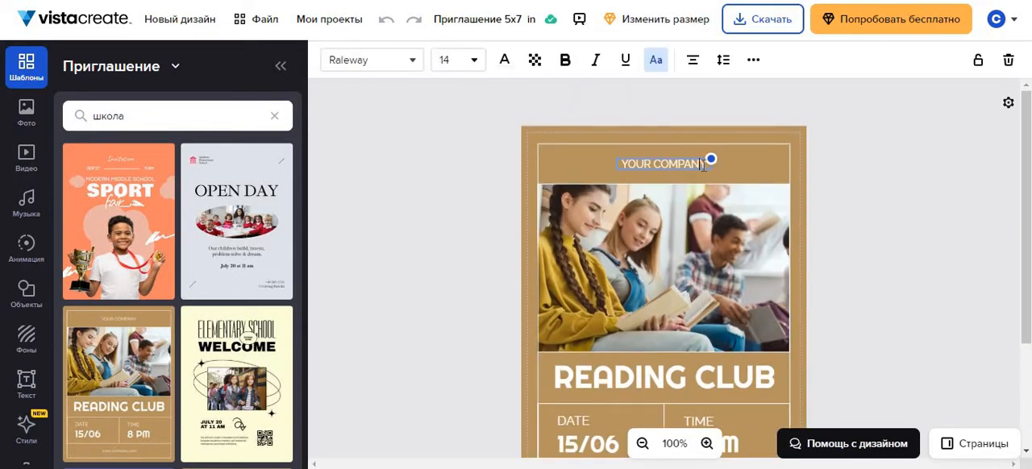
text(YY)
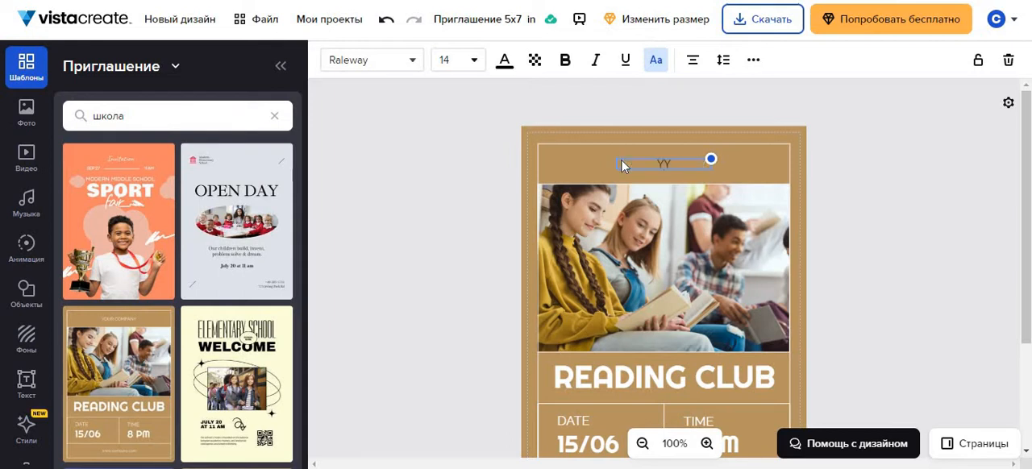
key(BackSpace)
key(BackSpace)
text(шуәлиханов а)
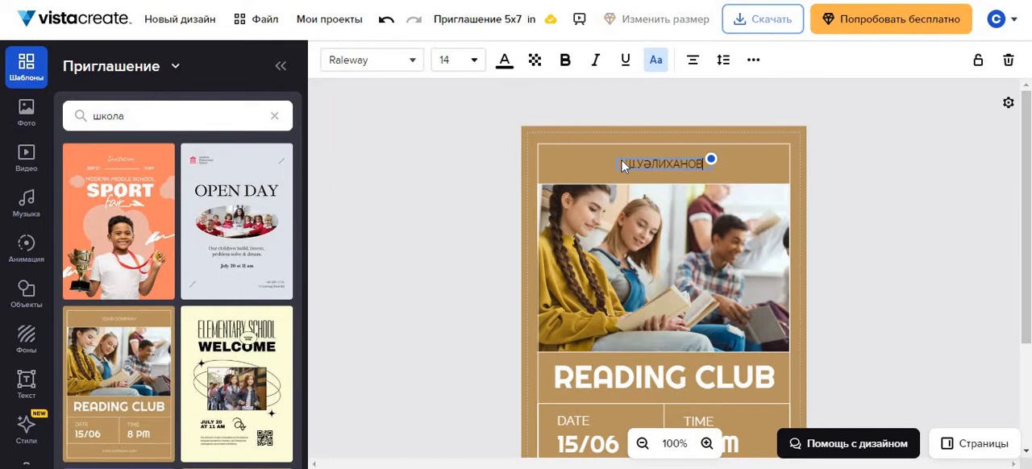
text(тынж)
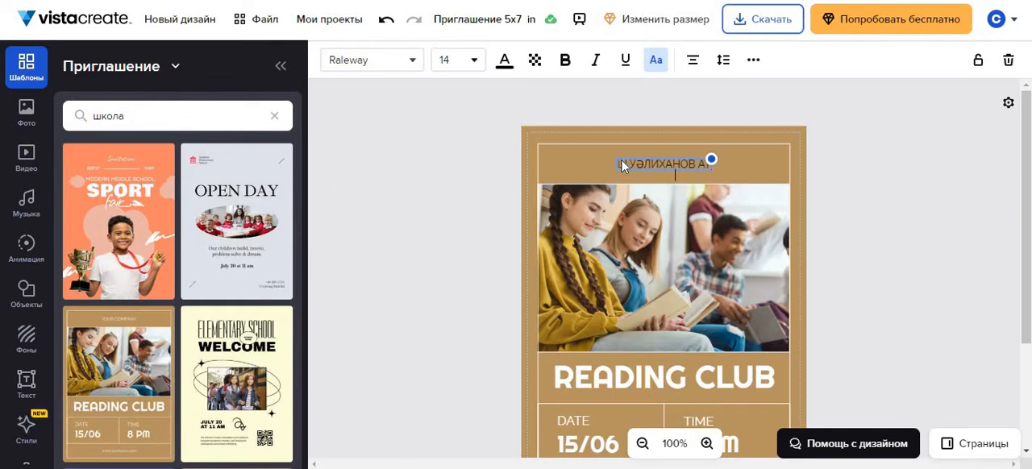
key(BackSpace)
text(дағы ж)
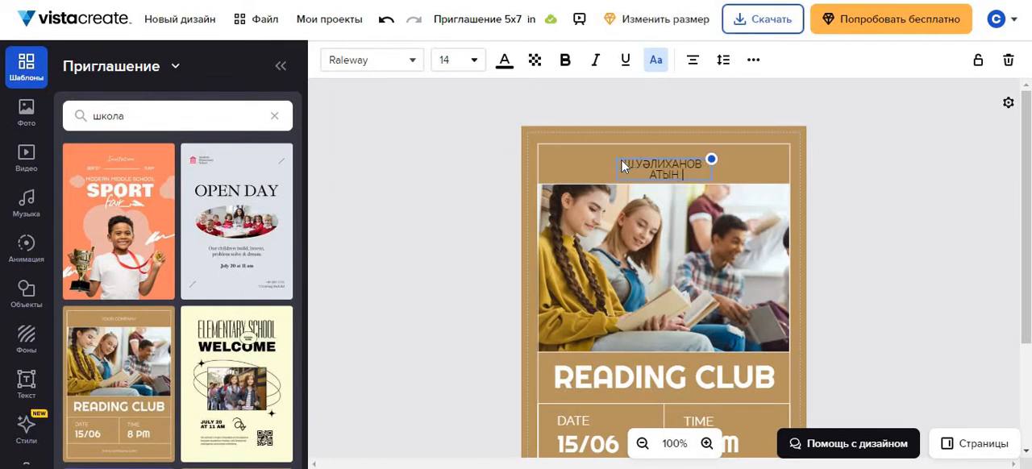
text(екеменшік мект)
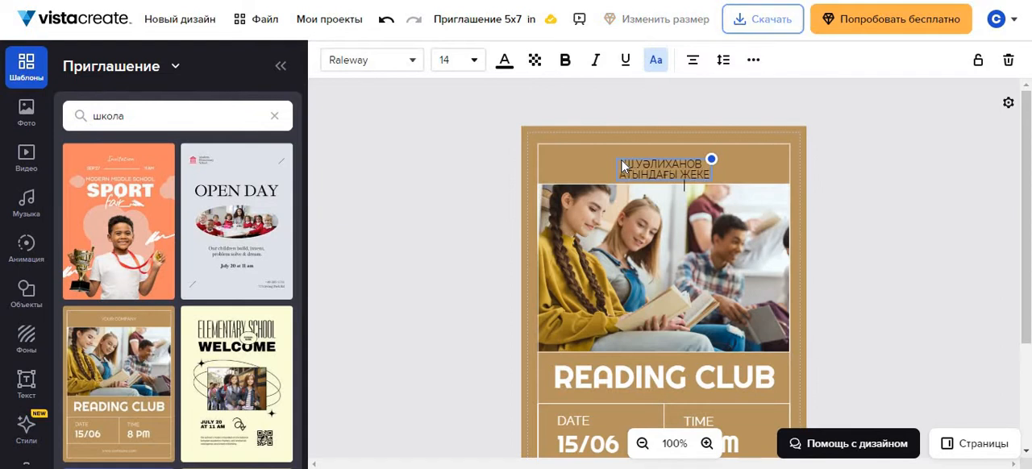
text(еп)
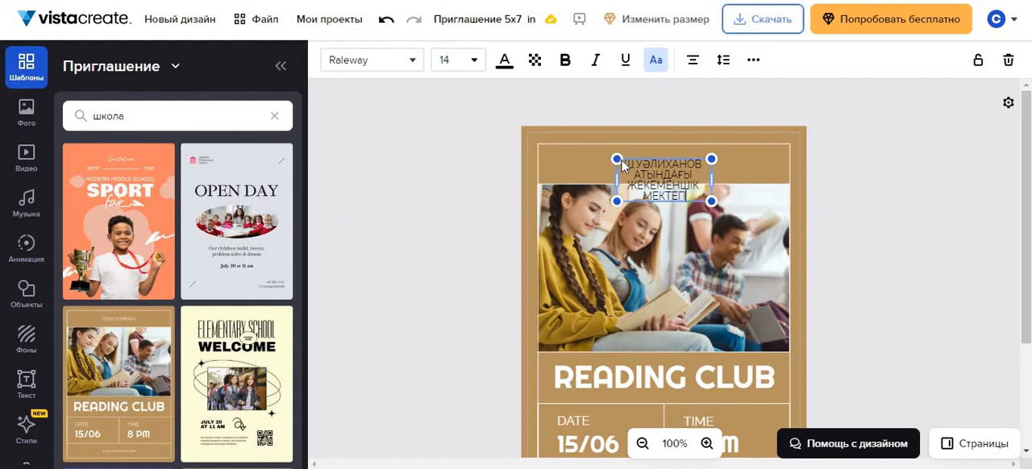
drag(711, 180, 770, 173)
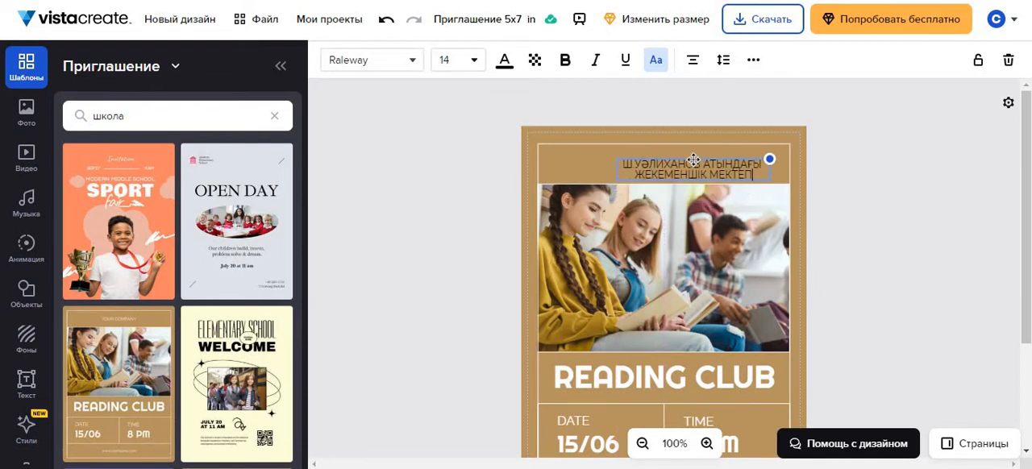
drag(692, 159, 667, 154)
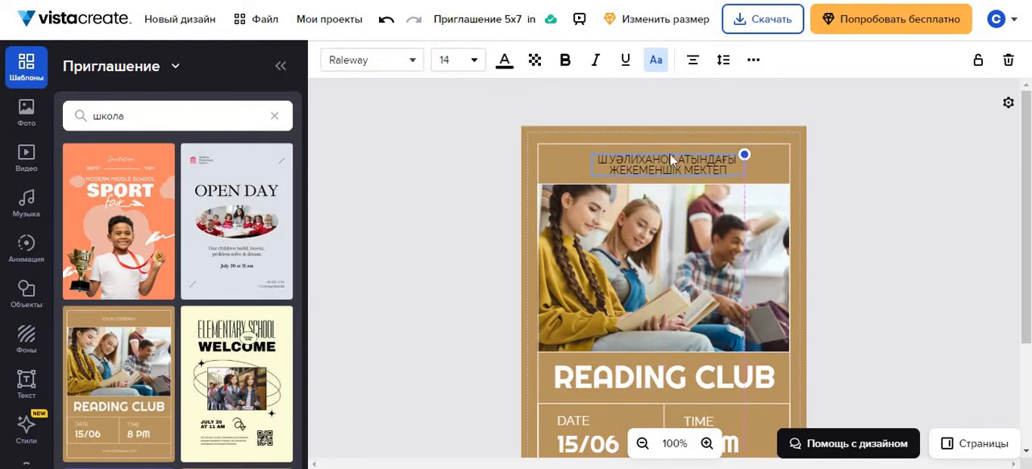
Search the photo library for "цифровые технологии" and add the photo of people working at computers around an office table.
click(26, 114)
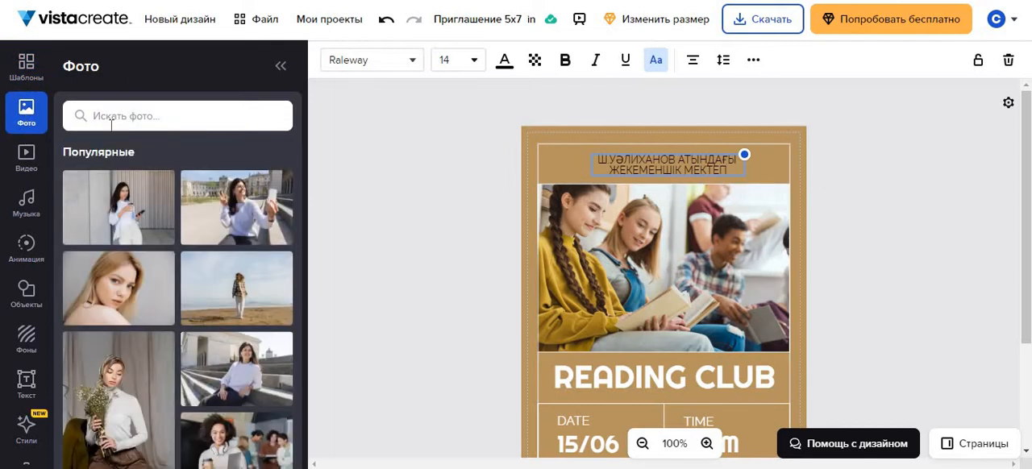
click(111, 117)
click(138, 184)
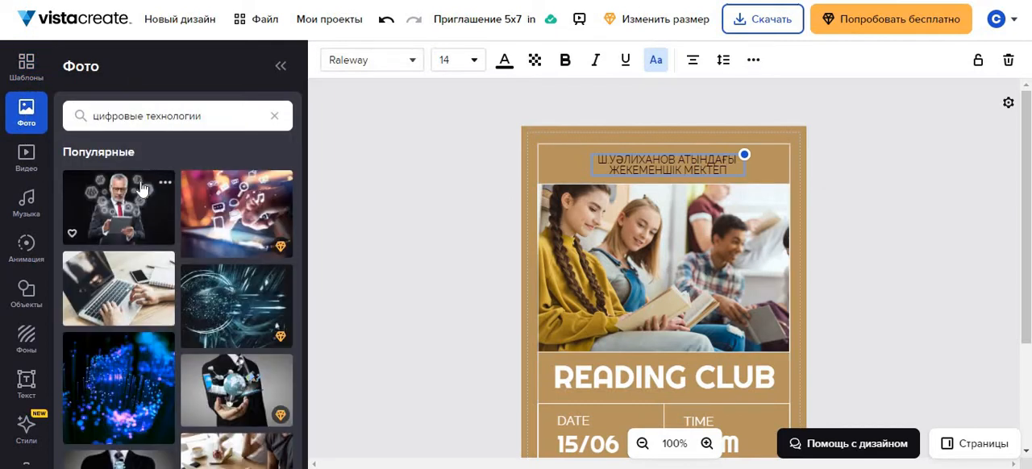
scroll(201, 313, down, 3)
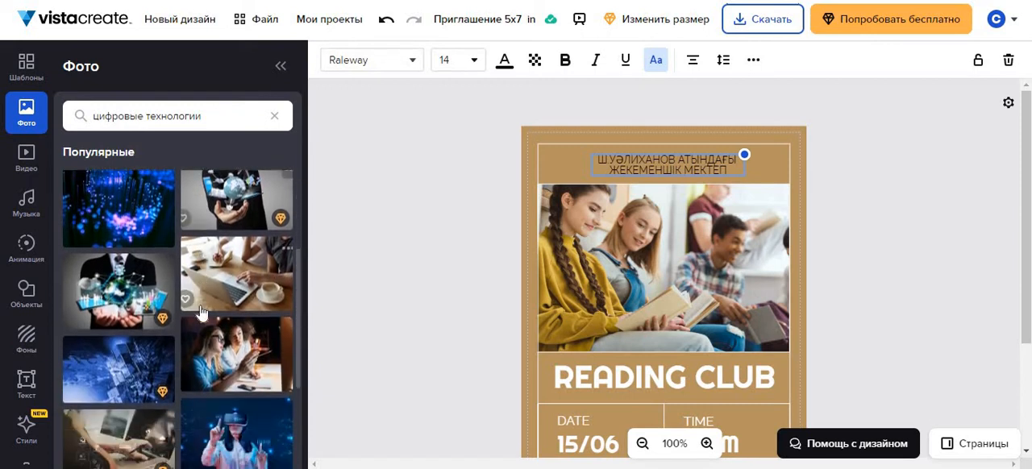
scroll(202, 313, down, 2)
click(236, 365)
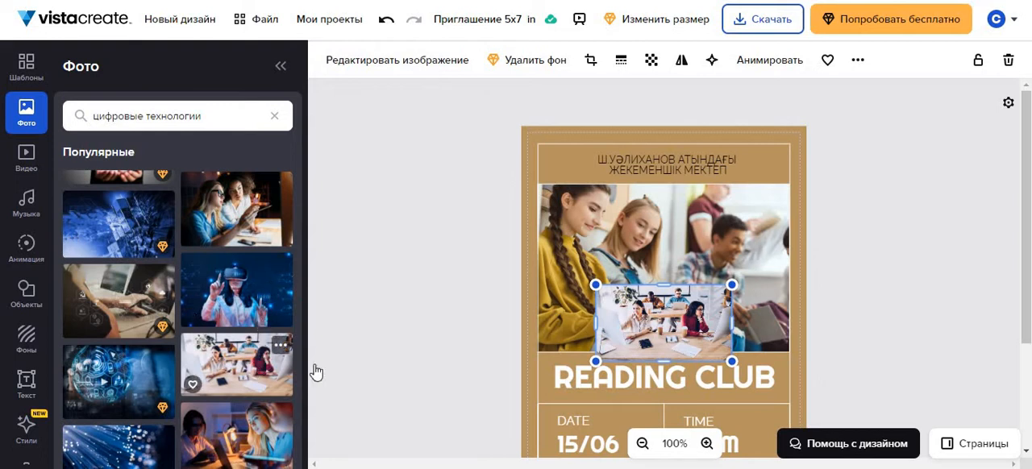
Move the office photo to the upper-left corner of the template photo and enlarge it past the frame's width.
drag(669, 321, 610, 219)
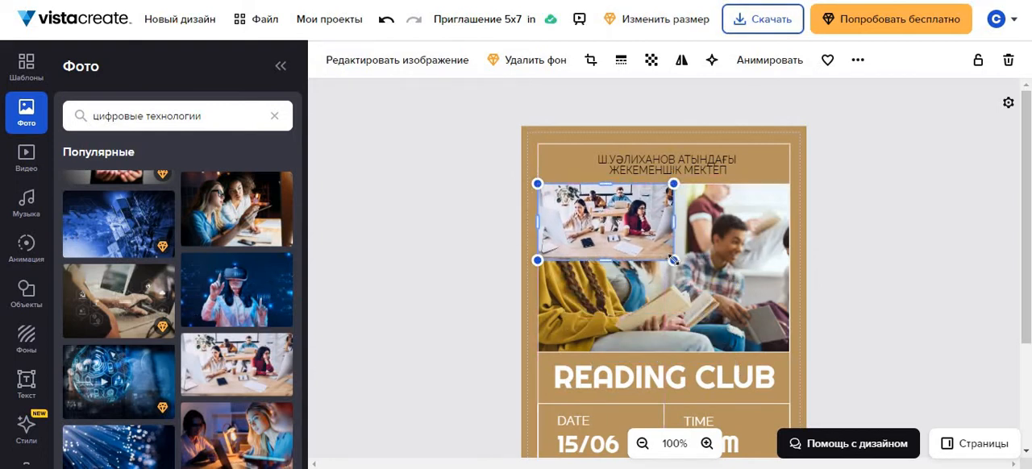
drag(673, 259, 777, 351)
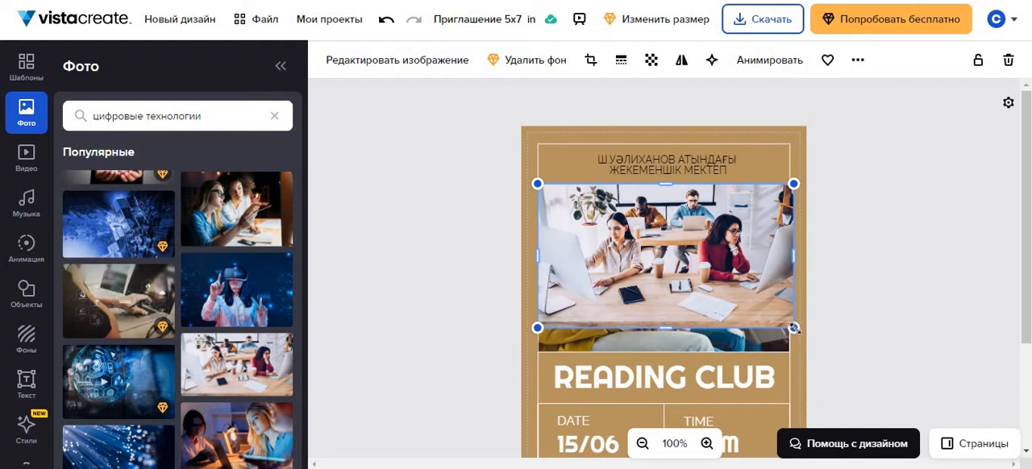
drag(794, 328, 806, 336)
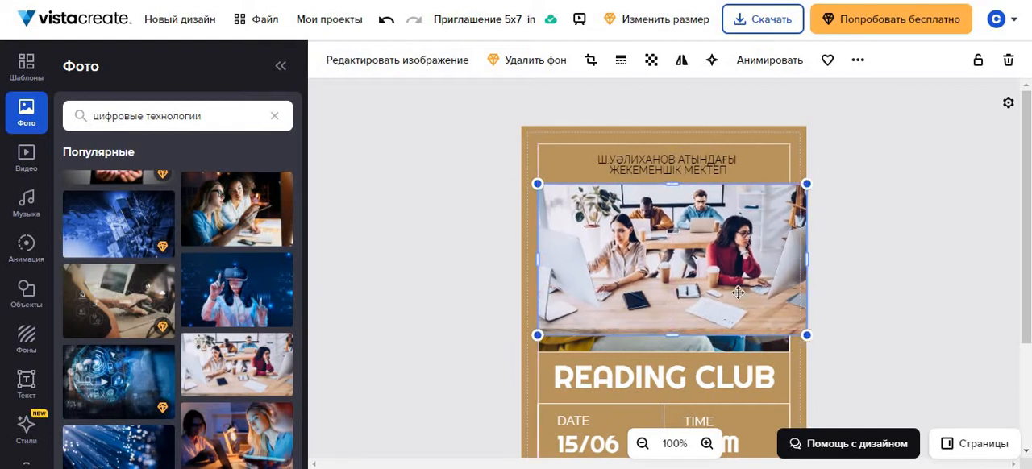
Shift the office photo and adjust its edges so it fits the frame's width and covers the template photo.
drag(729, 296, 721, 305)
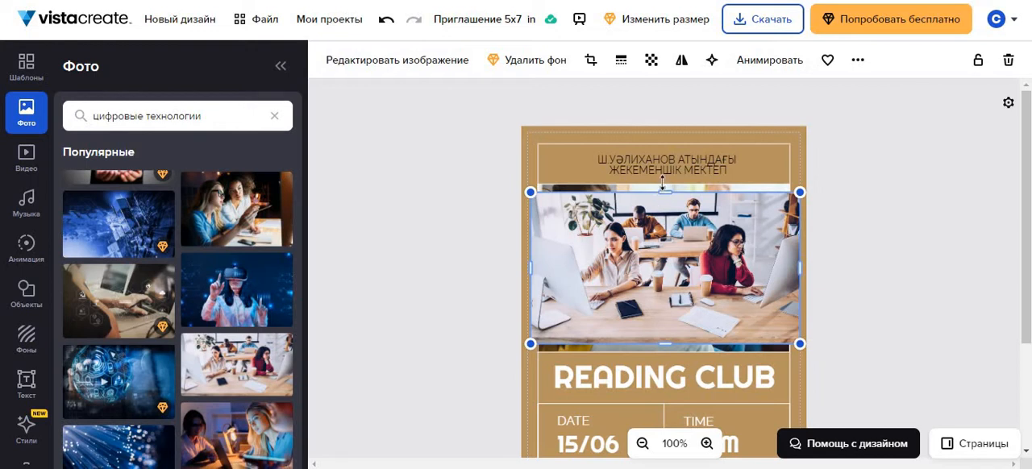
drag(663, 183, 662, 176)
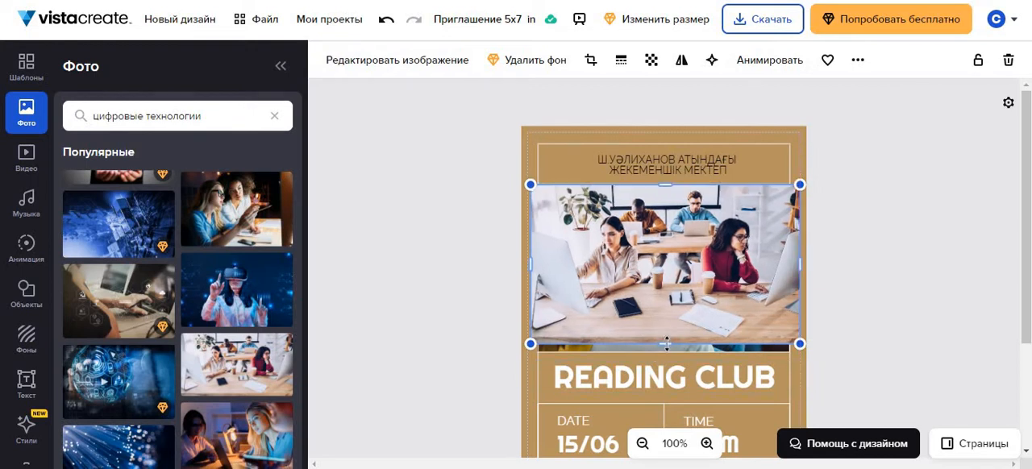
drag(665, 345, 666, 353)
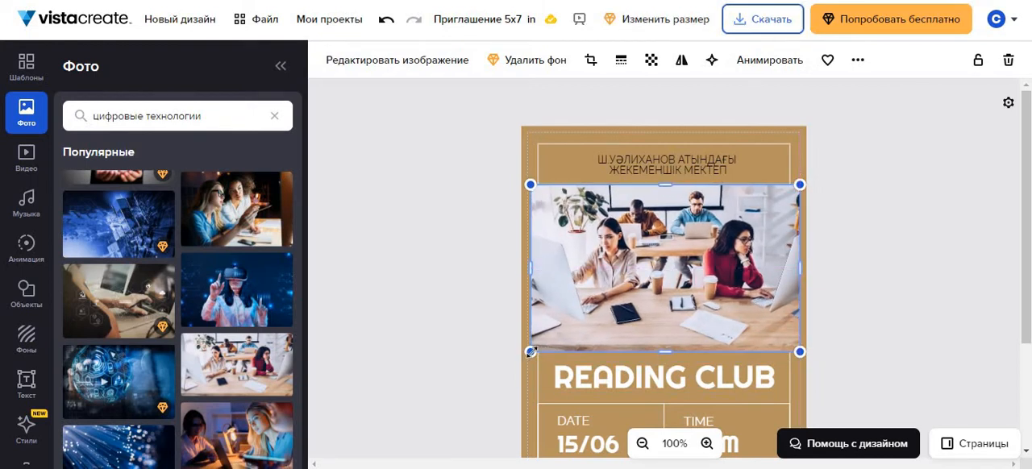
drag(530, 352, 543, 354)
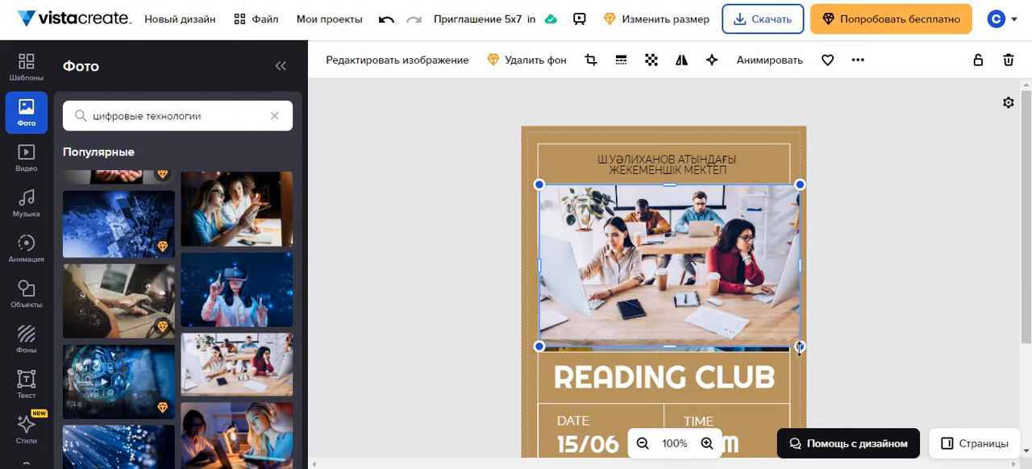
drag(789, 340, 788, 340)
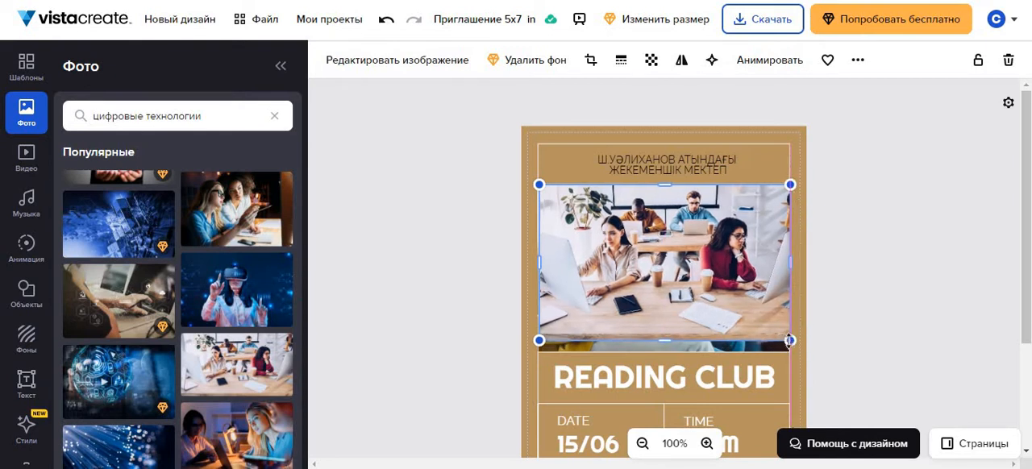
drag(666, 348, 666, 361)
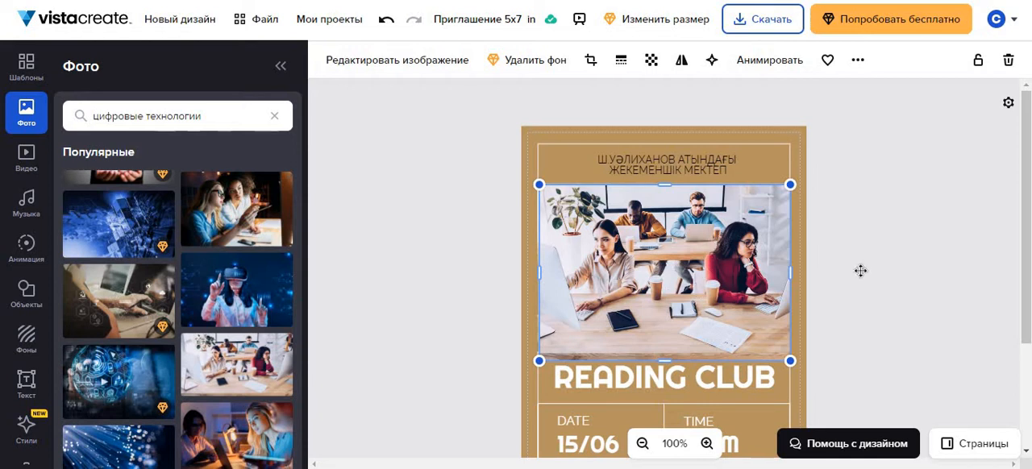
Align the office photo's upper-left corner with the white frame and nudge the photo into place.
click(916, 278)
scroll(917, 278, down, 1)
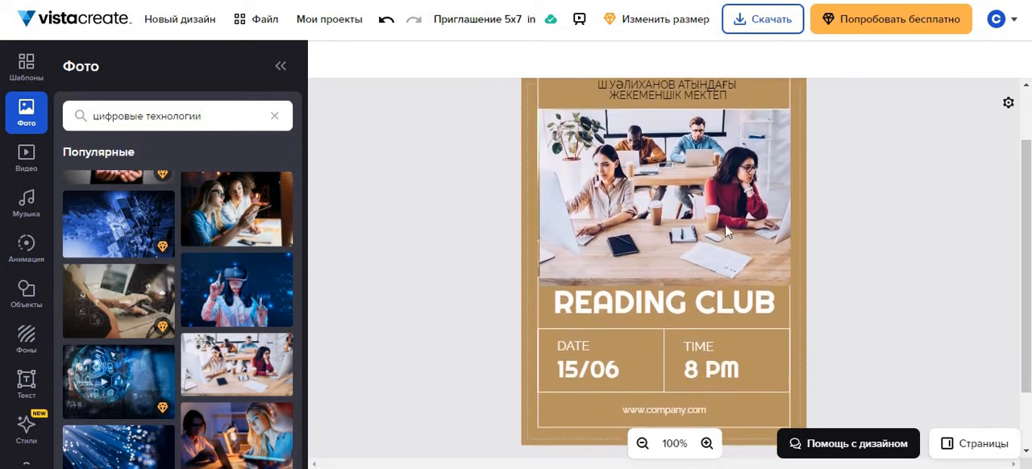
click(579, 150)
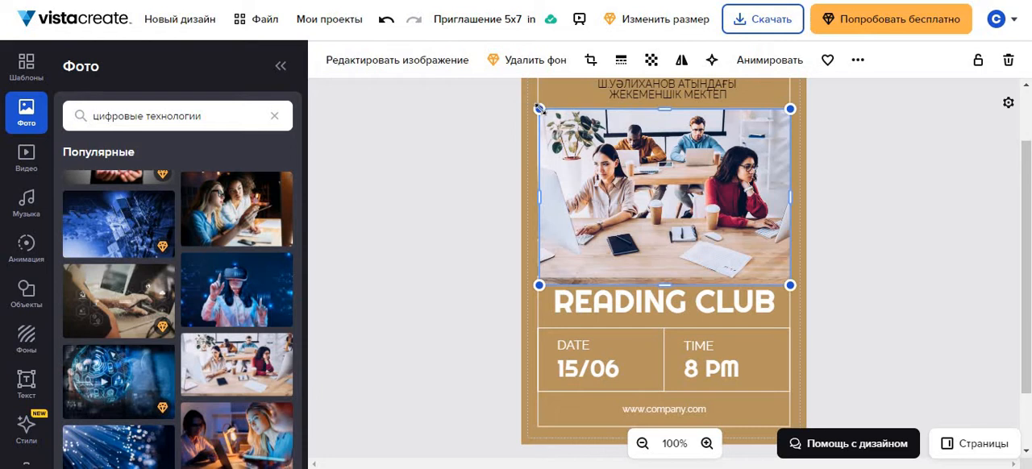
drag(540, 110, 538, 108)
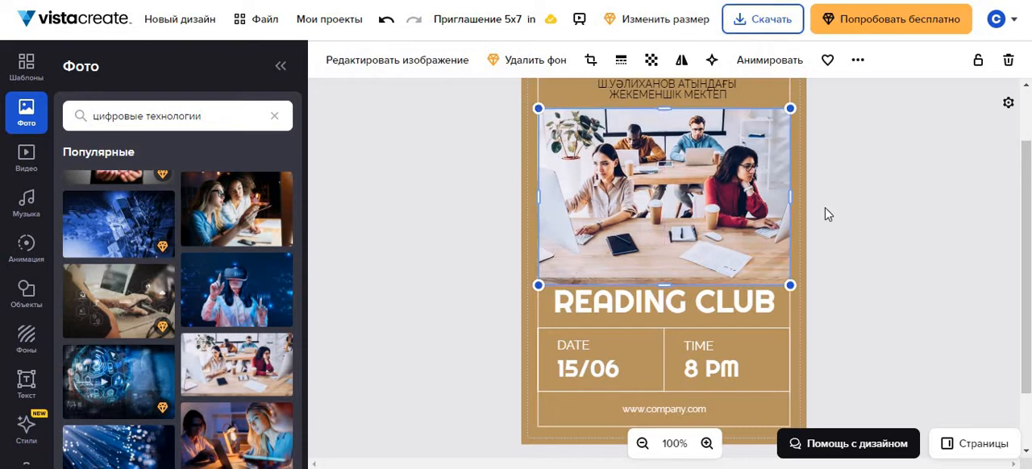
click(879, 236)
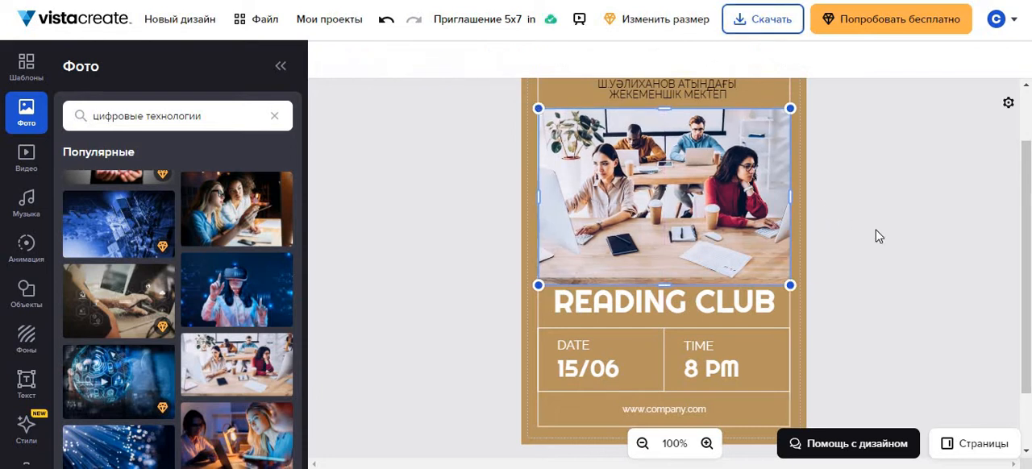
click(719, 265)
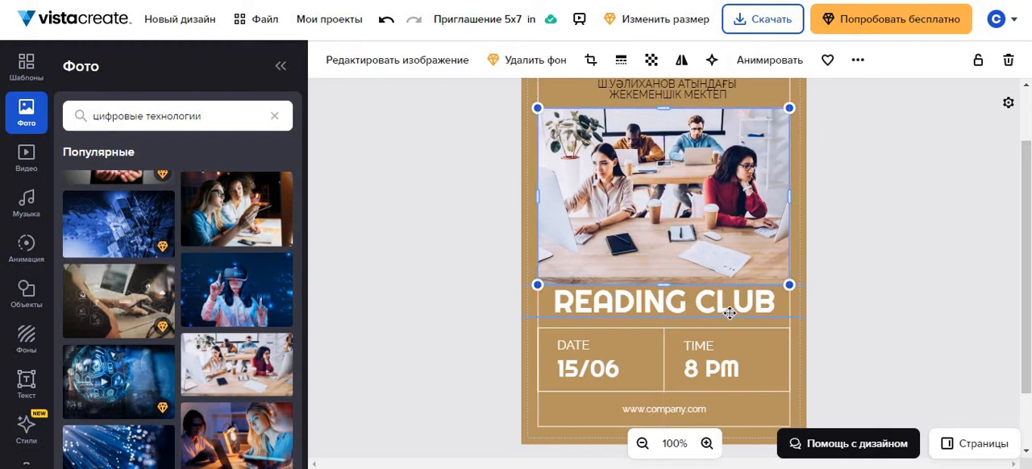
Replace the READING CLUB heading with "ШЕБЕР САБАҚ".
click(773, 302)
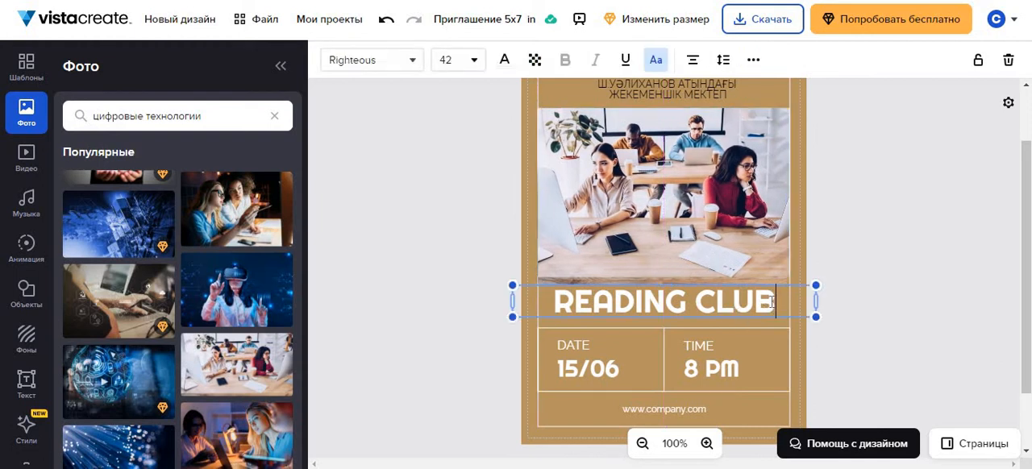
drag(773, 302, 543, 283)
text(Щ)
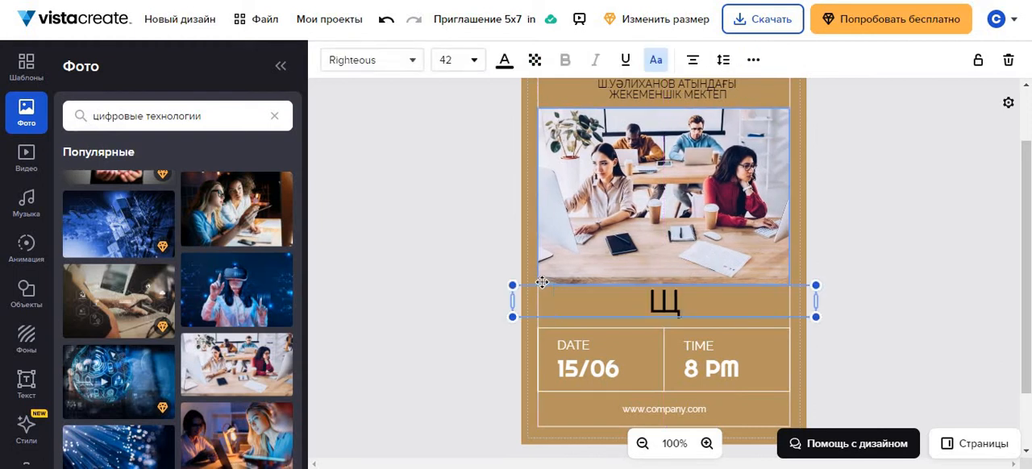
key(BackSpace)
text(ШЕБЕР С)
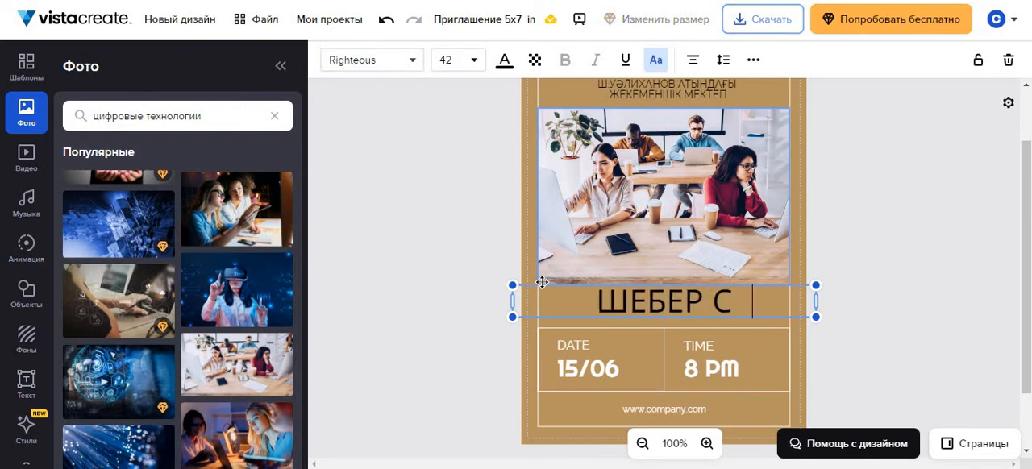
text(АБАҚ)
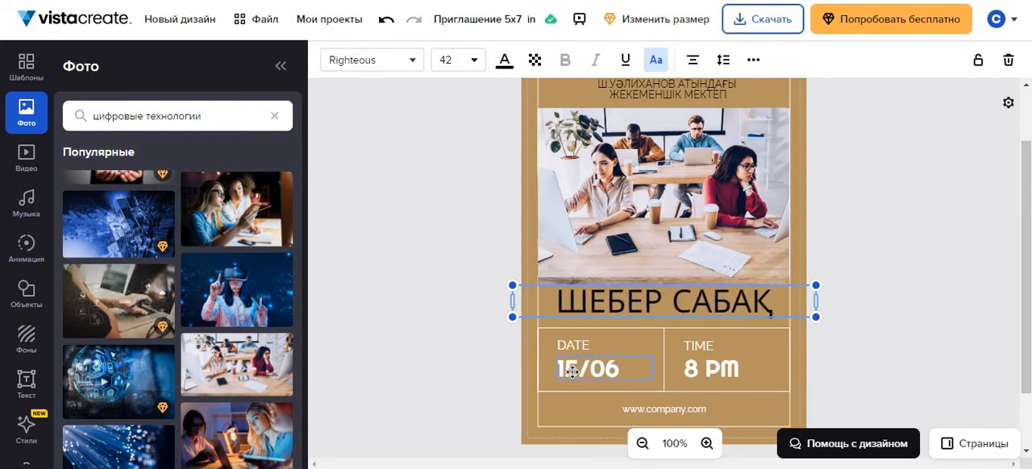
Change the event date under DATE to 23/08.
click(573, 372)
click(577, 370)
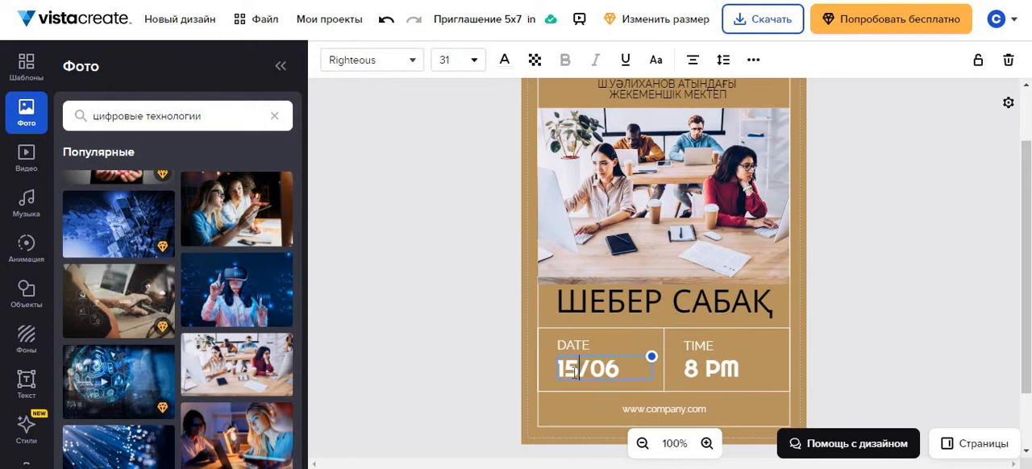
key(BackSpace)
key(BackSpace)
text(23)
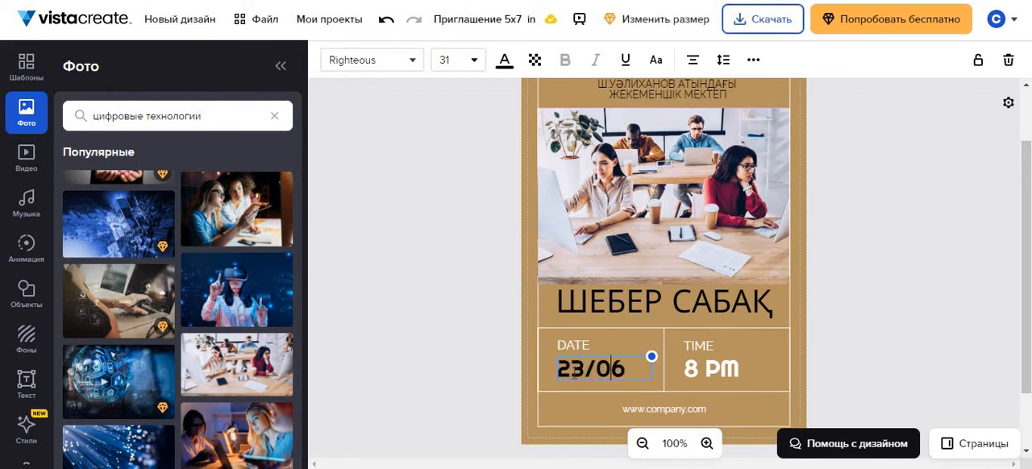
key(BackSpace)
text(8)
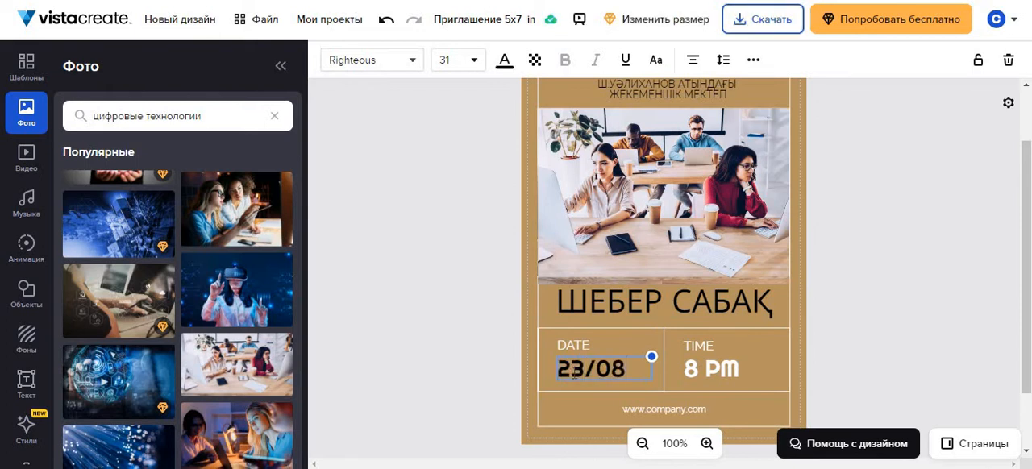
Change the event time under TIME to 8 AM.
double_click(722, 369)
click(724, 370)
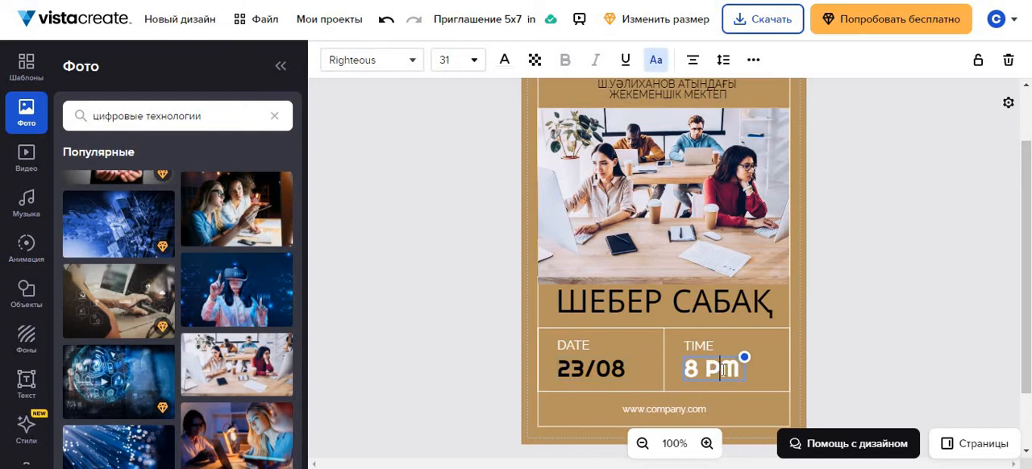
key(Delete)
text(A)
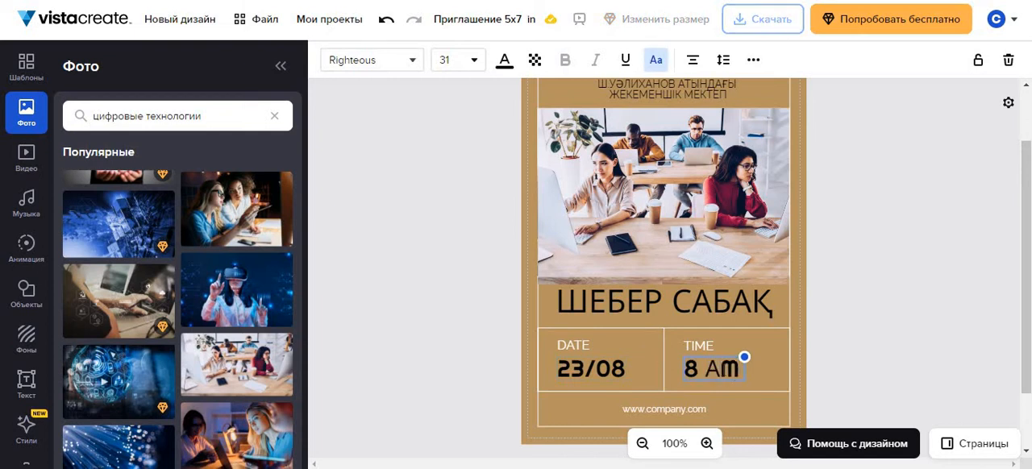
key(BackSpace)
text(Ь)
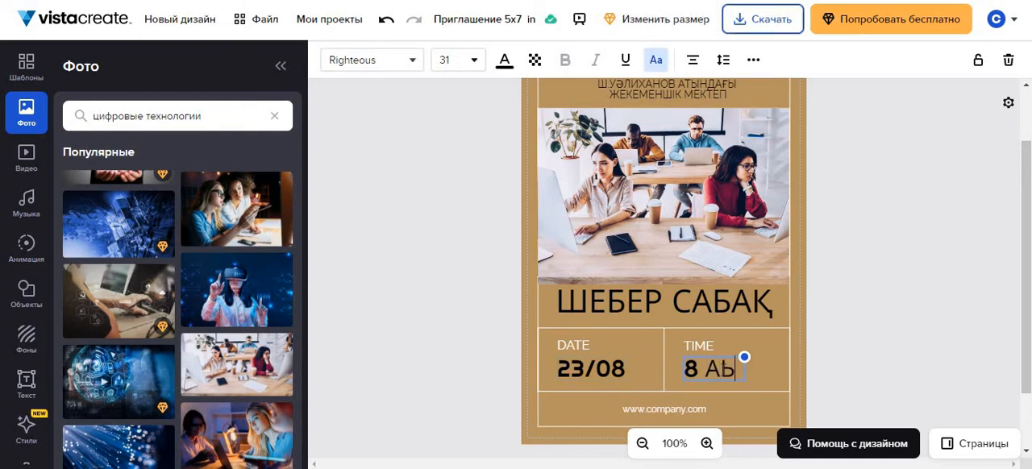
key(BackSpace)
text(Ь)
key(BackSpace)
text(M)
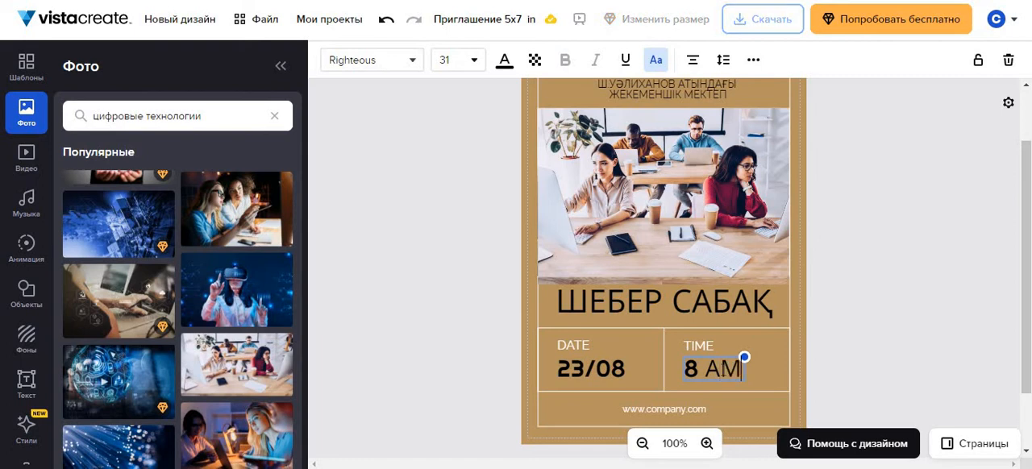
click(895, 384)
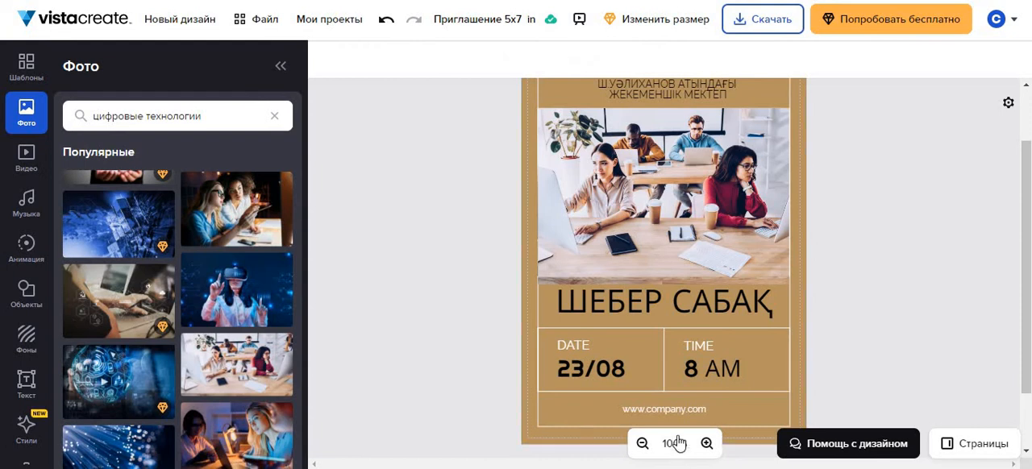
click(698, 408)
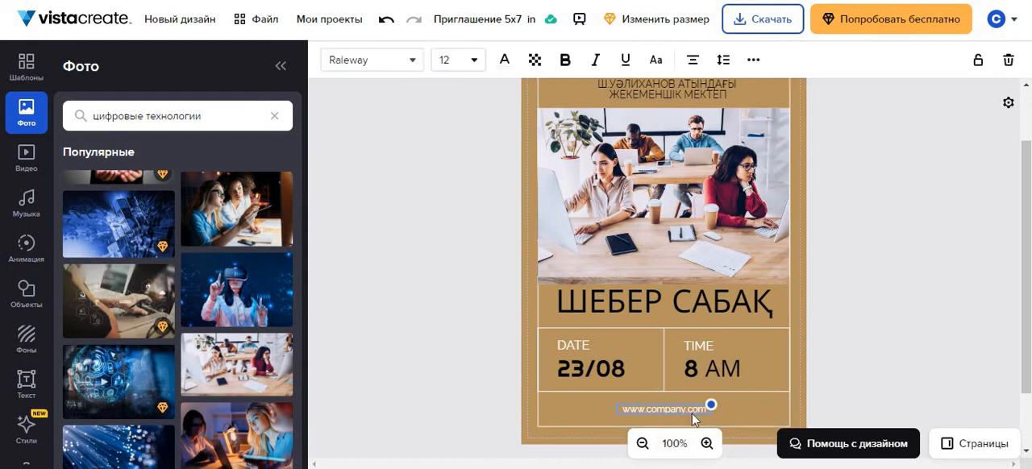
key(Delete)
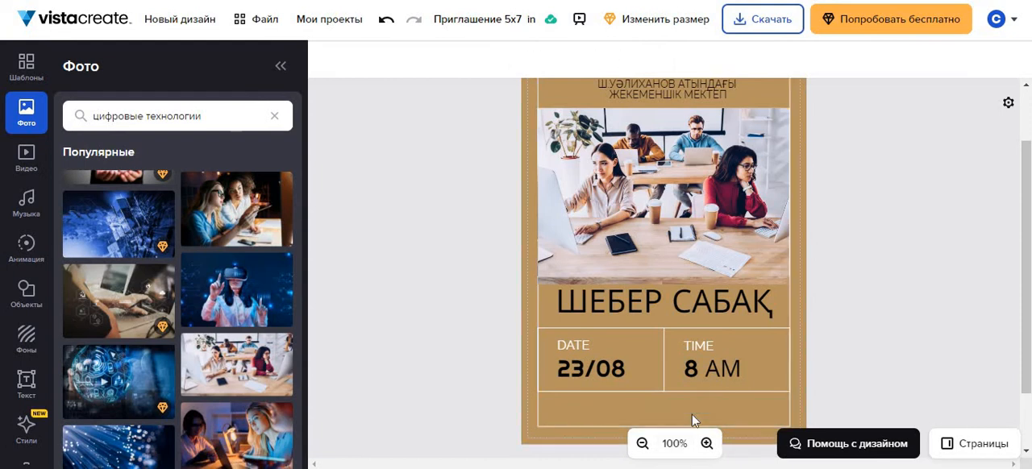
scroll(920, 308, up, 2)
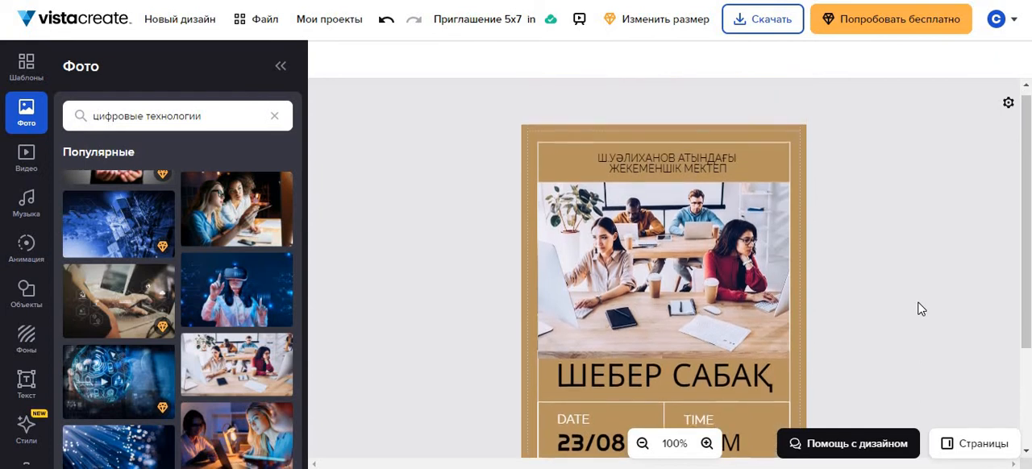
scroll(921, 308, down, 3)
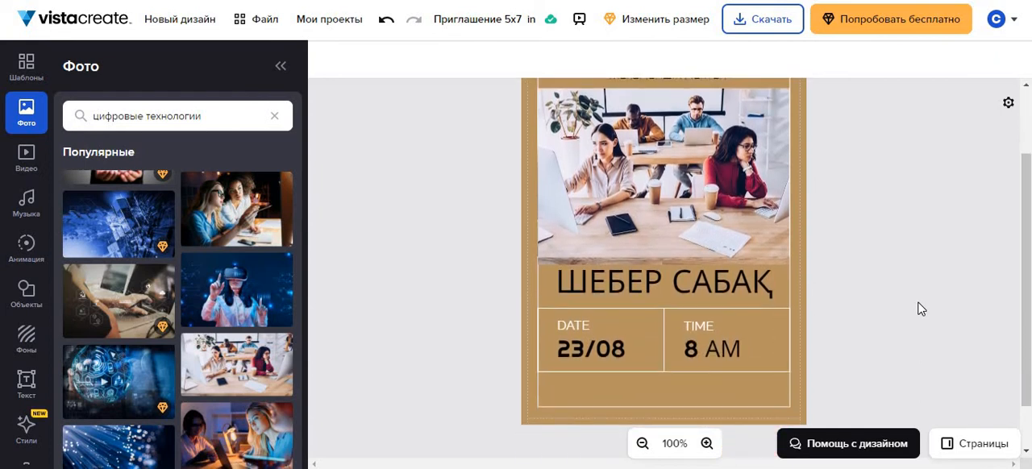
scroll(920, 308, up, 2)
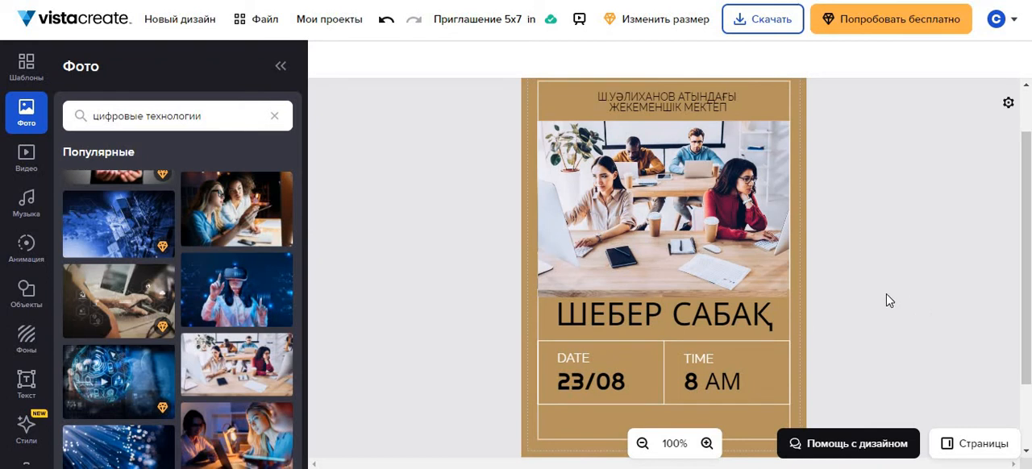
Download the invitation in the standard PDF format.
click(768, 18)
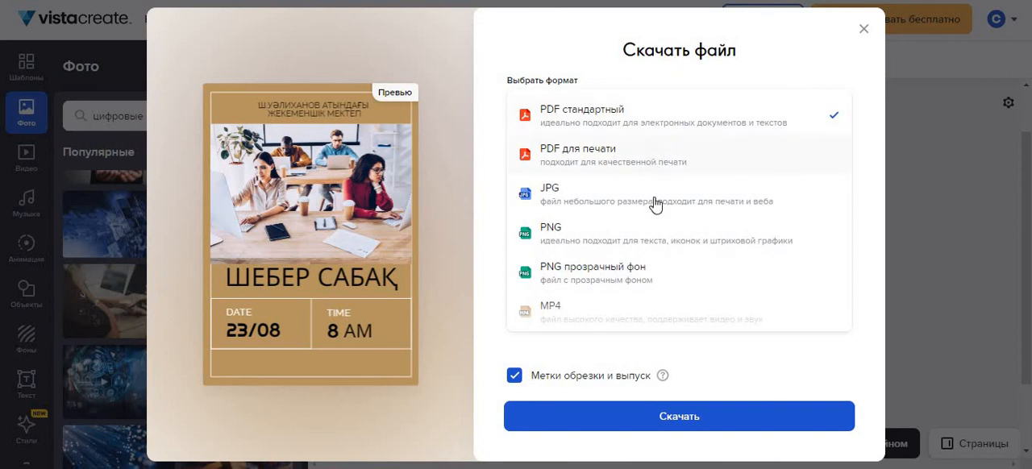
scroll(643, 286, down, 2)
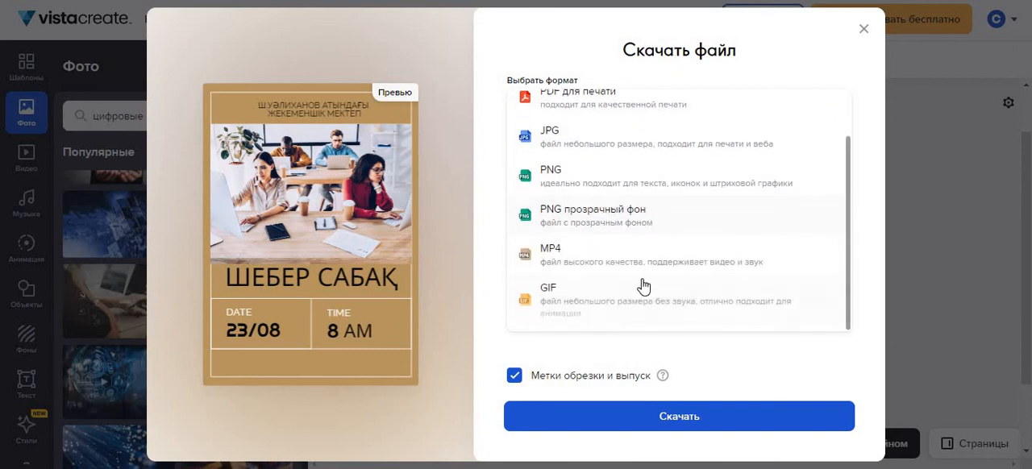
scroll(625, 267, up, 2)
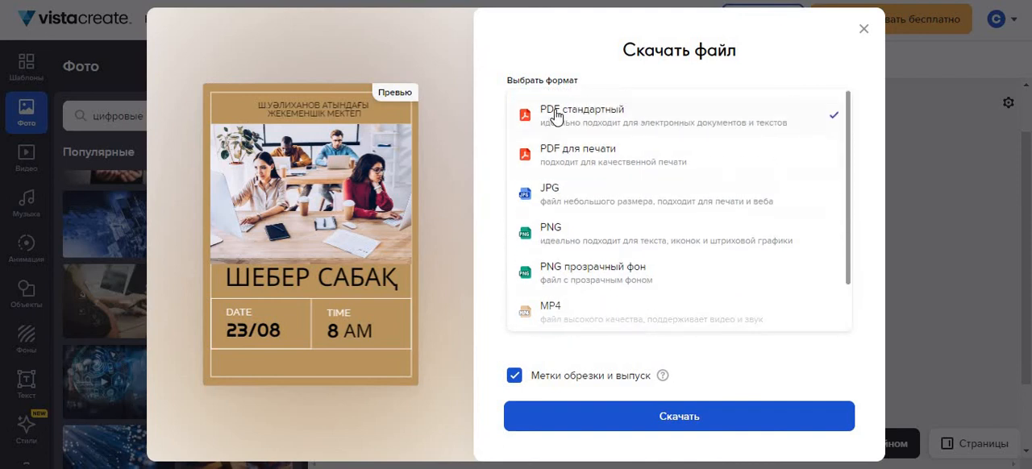
click(685, 418)
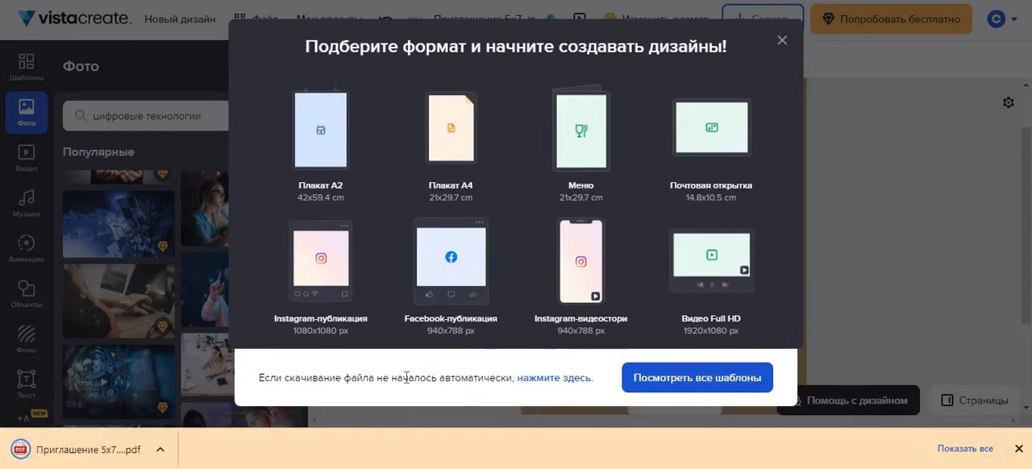
Open the downloaded invitation PDF and look over its page.
mouse_move(478, 303)
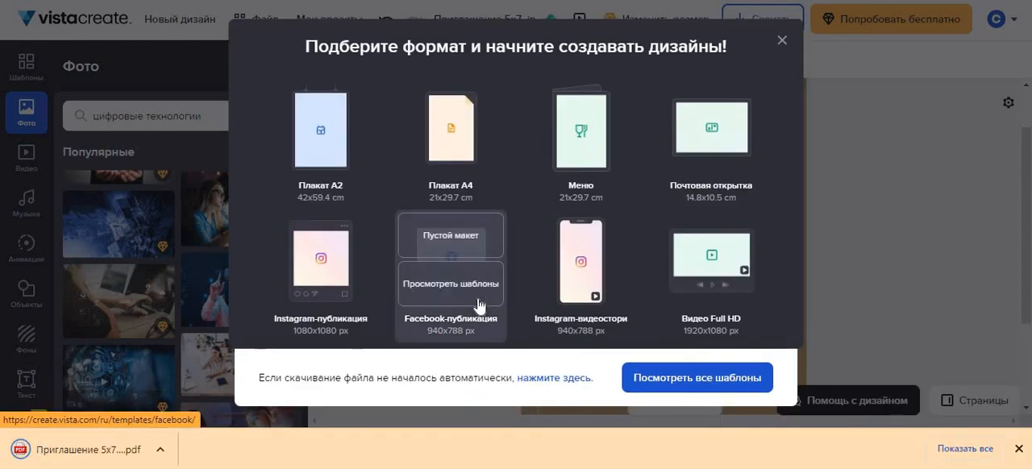
click(81, 456)
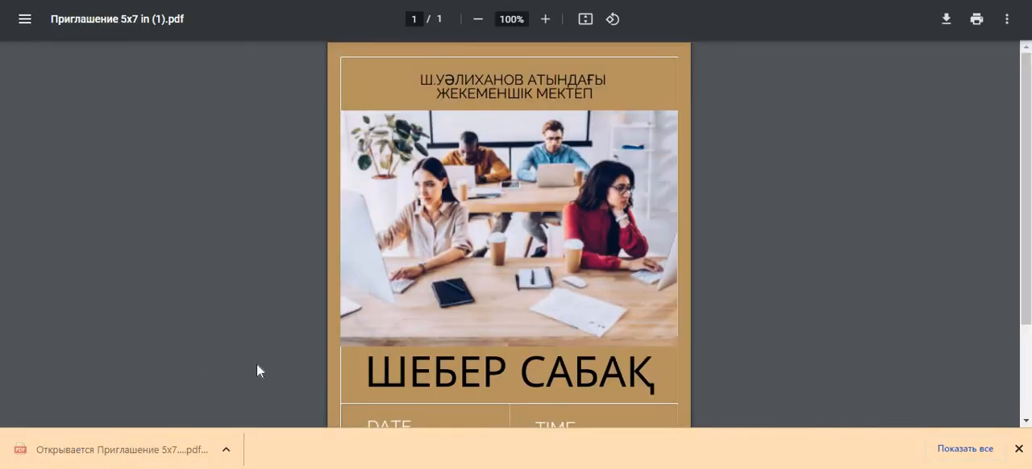
scroll(540, 254, down, 2)
scroll(547, 254, up, 2)
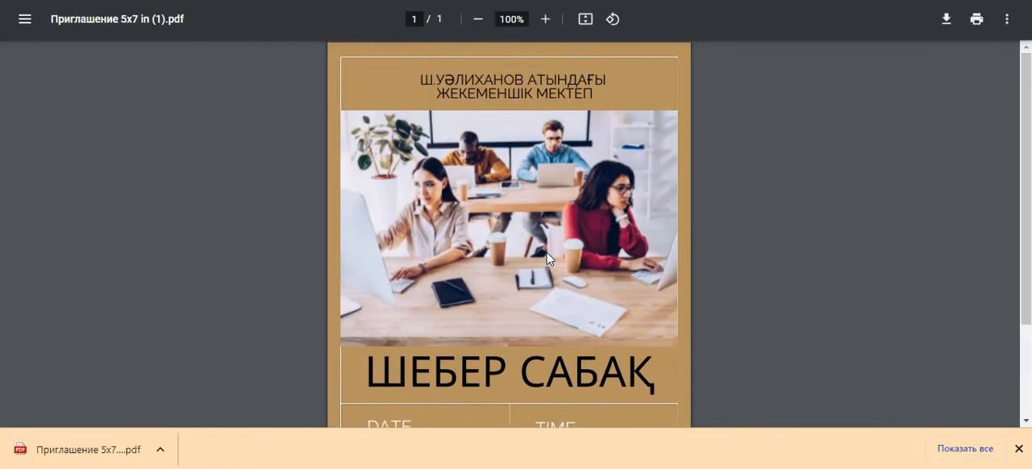